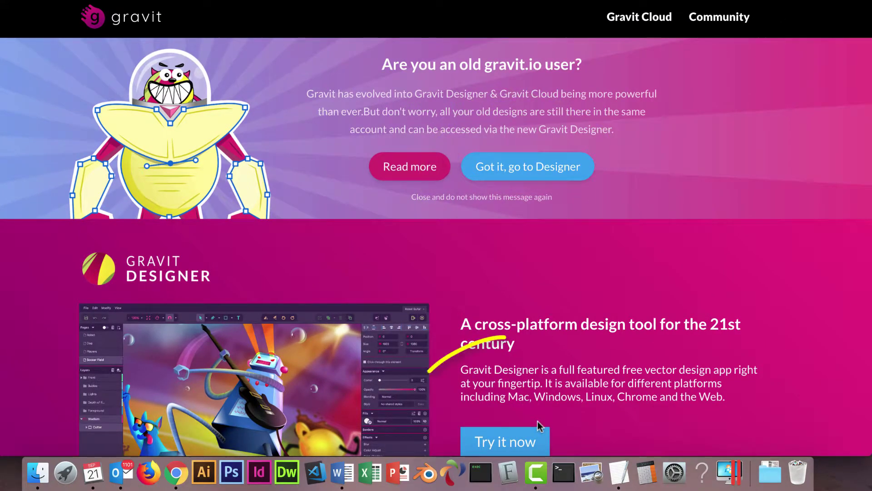
- Continue past the notice and fill the sign-up e-mail and username from saved suggestions
left_click(569, 164)
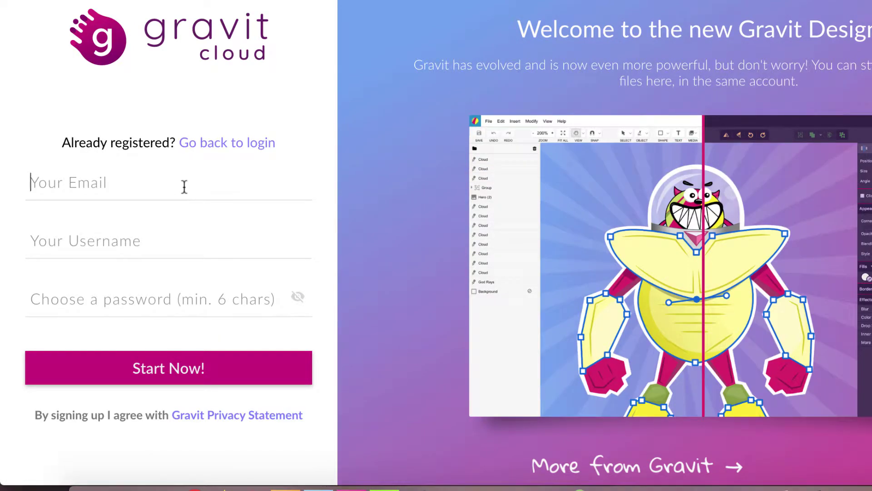
type("rm")
left_click(165, 224)
left_click(156, 245)
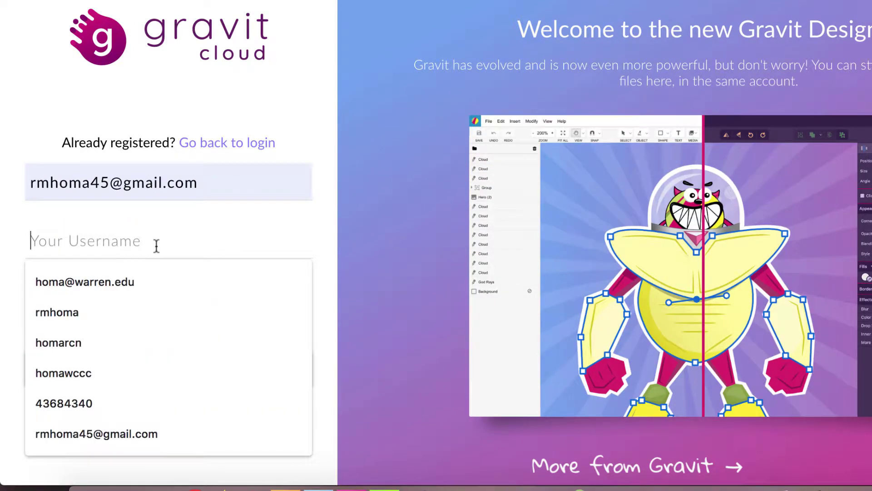
left_click(70, 321)
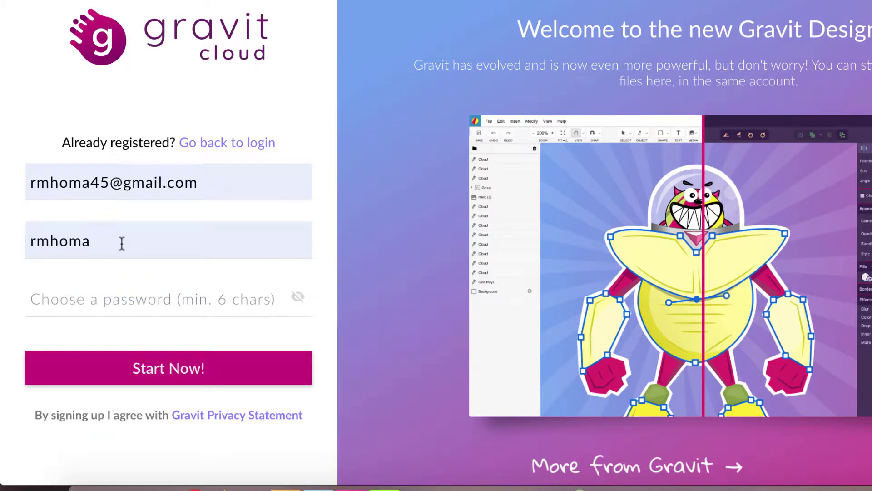
- Enter the account password and submit the sign-up form with Start Now!
left_click(117, 300)
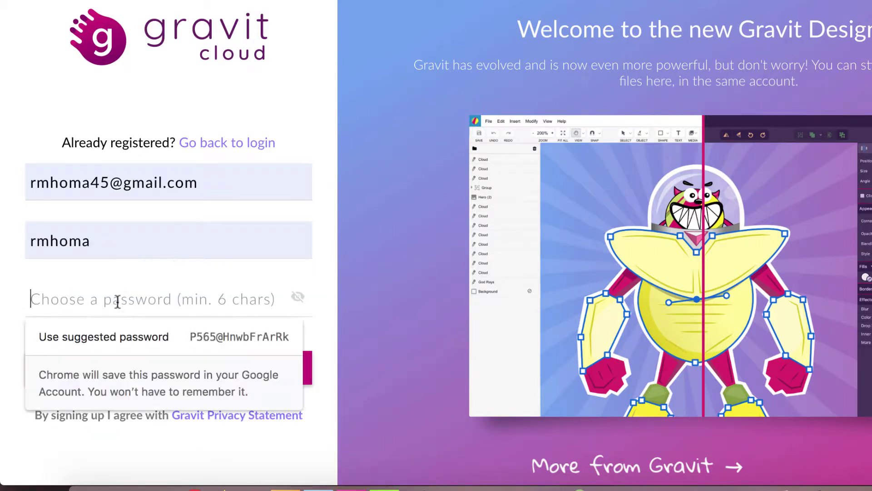
type("****")
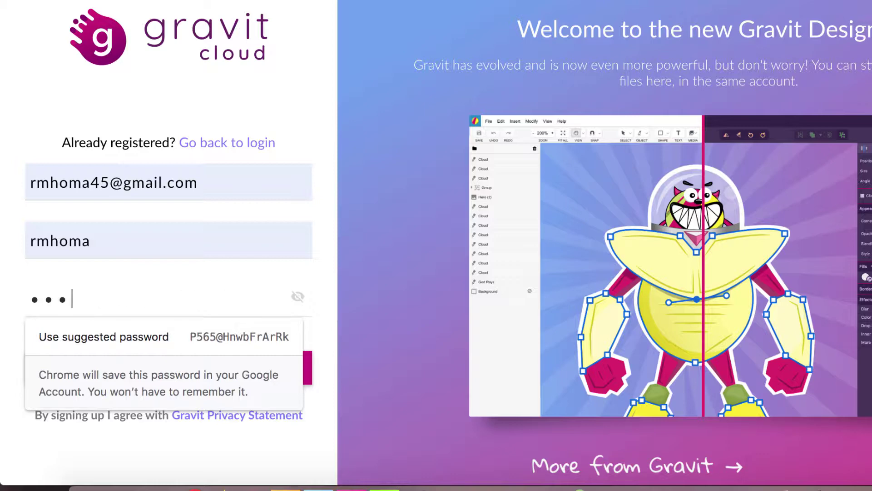
type("**")
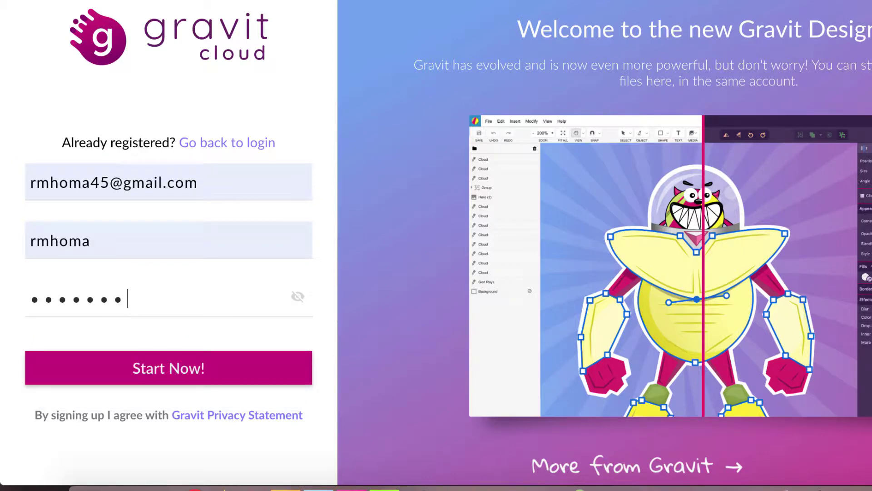
left_click(163, 372)
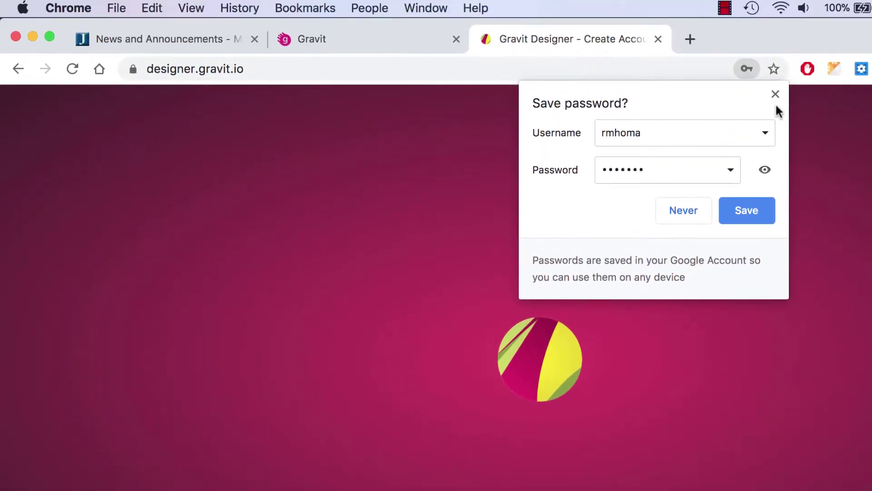
- Dismiss the save-password offer and create an Untitled design on an infinite canvas
left_click(775, 95)
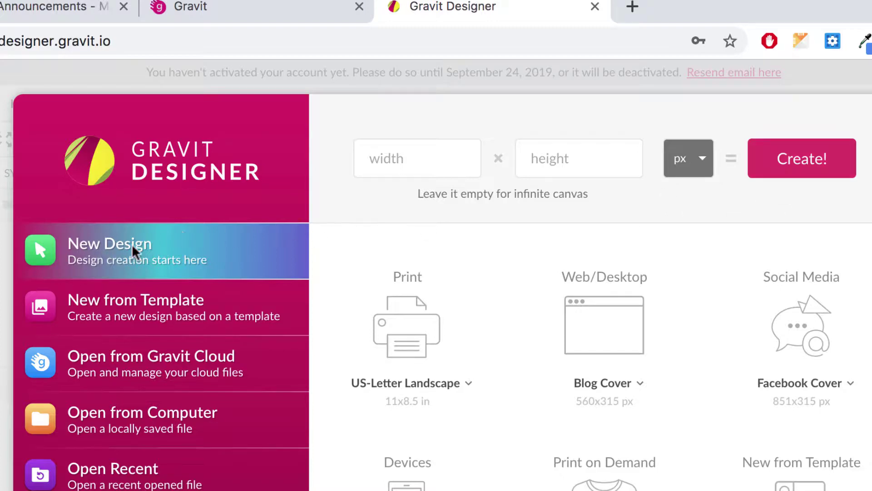
left_click(813, 165)
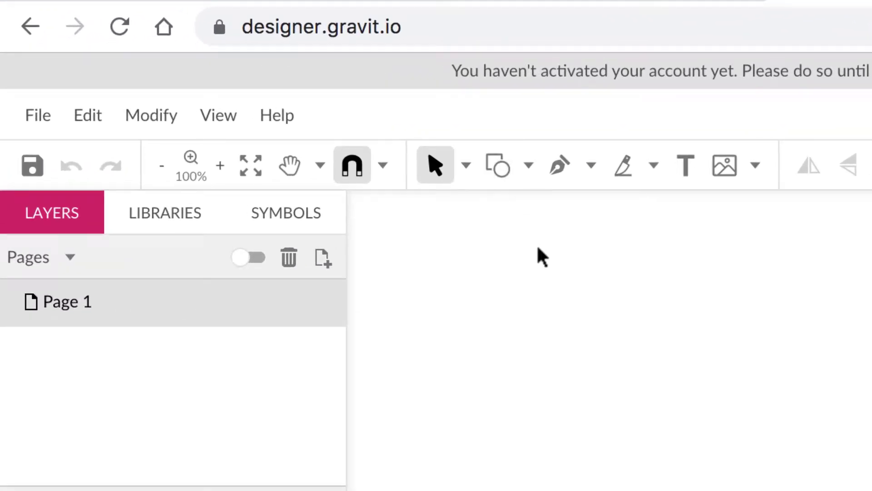
- Draw a rectangle on the canvas with the Rectangle shape tool
left_click(529, 167)
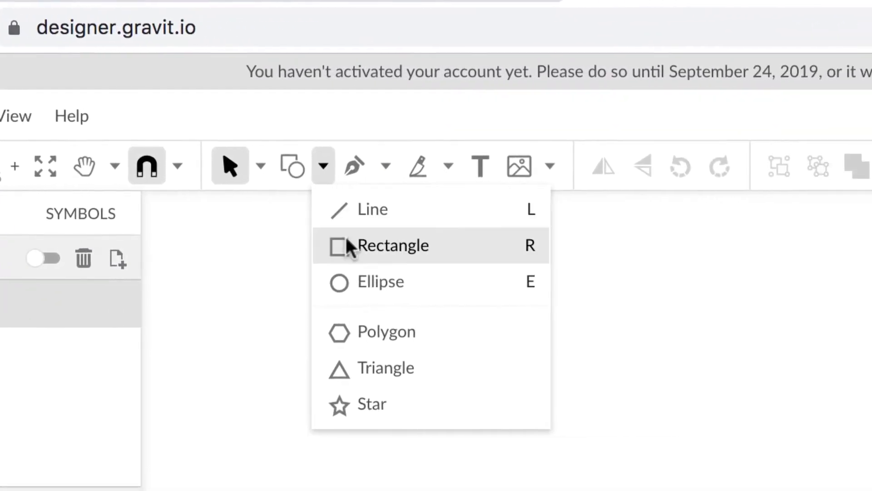
left_click(341, 243)
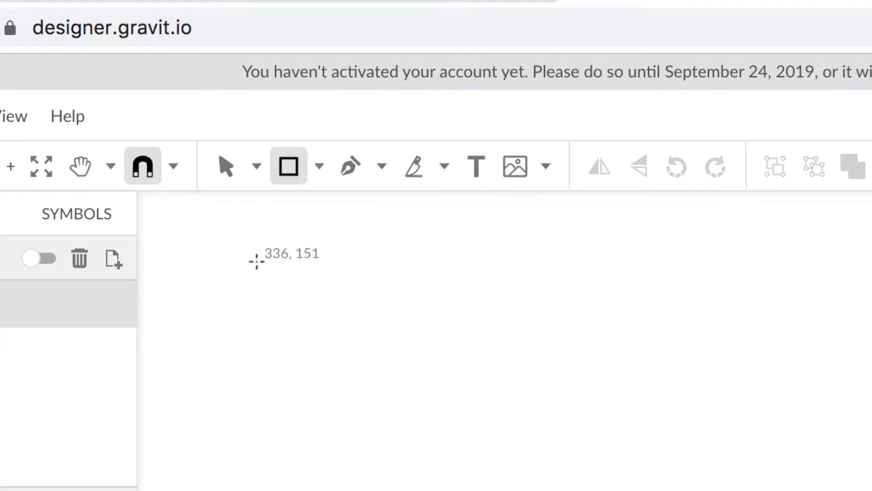
left_click_drag(343, 374, 871, 490)
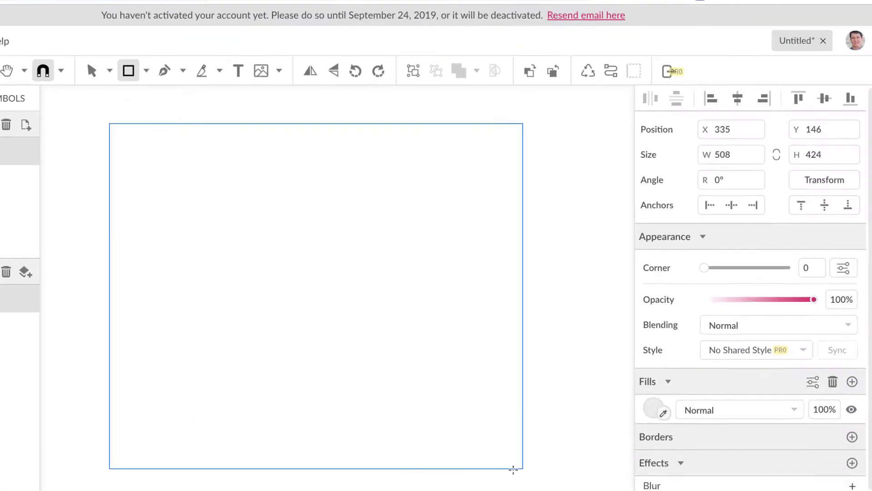
left_click_drag(513, 469, 513, 471)
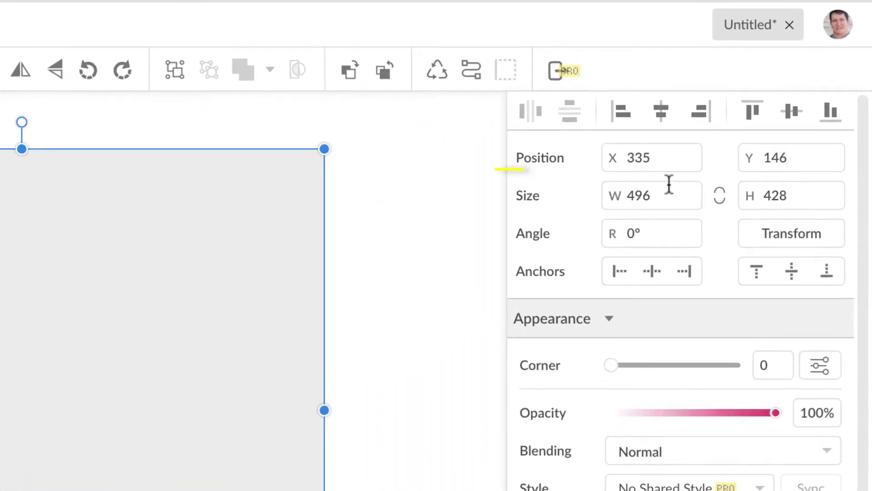
- Resize the rectangle to 400 × 400 px and move it to X 408, Y 152
double_click(638, 196)
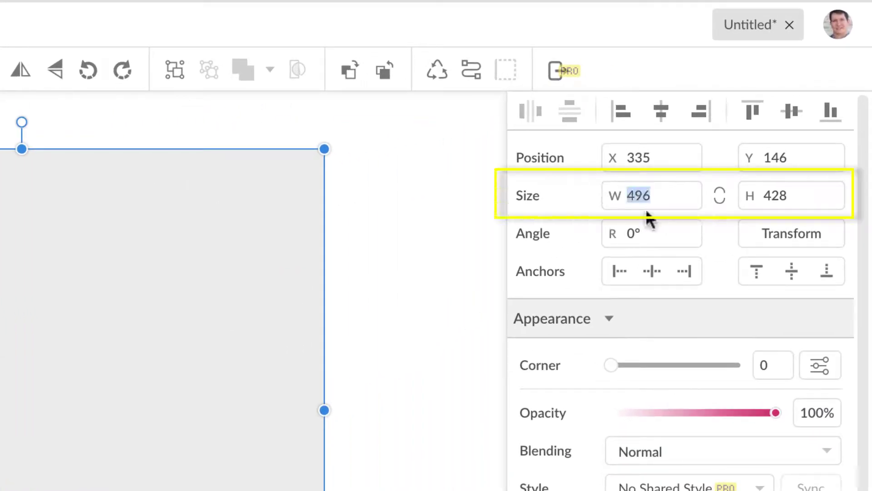
type("400")
key("Tab")
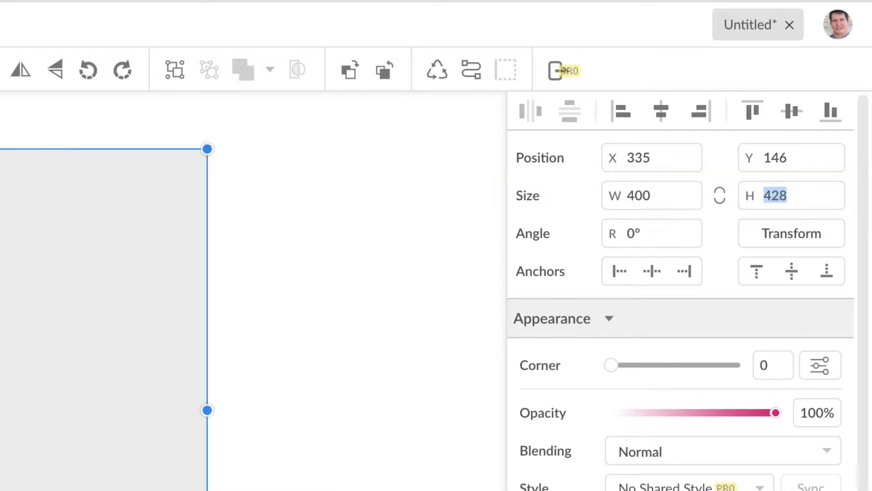
type("400")
key("Return")
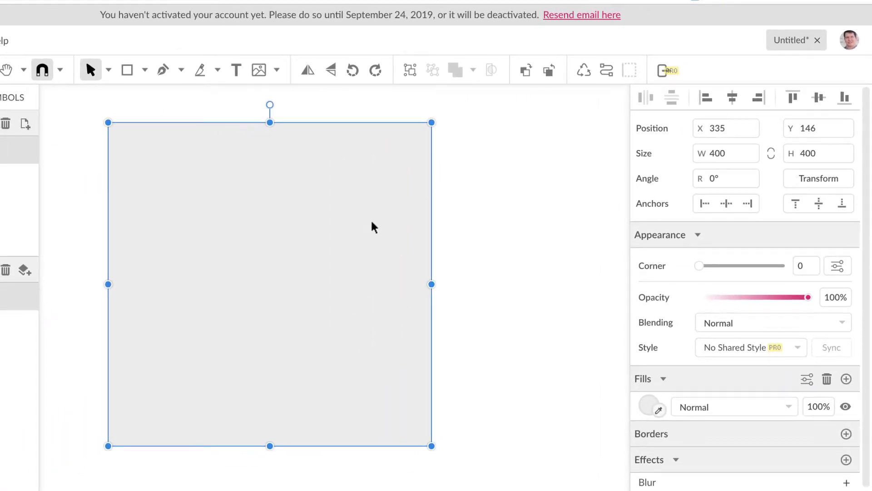
left_click_drag(213, 275, 282, 284)
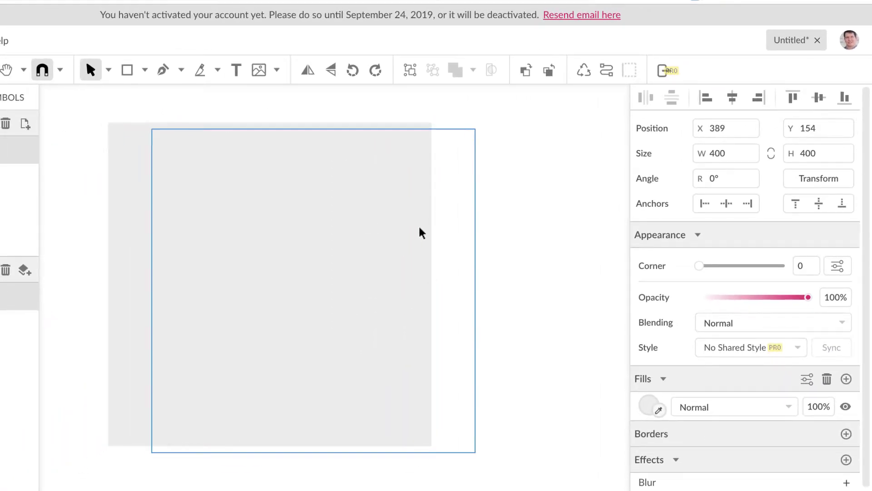
left_click_drag(425, 232, 427, 230)
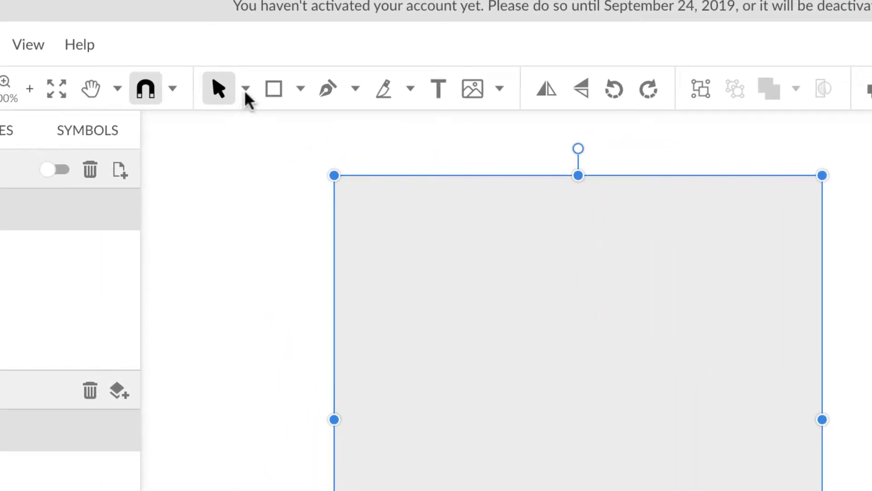
left_click(245, 90)
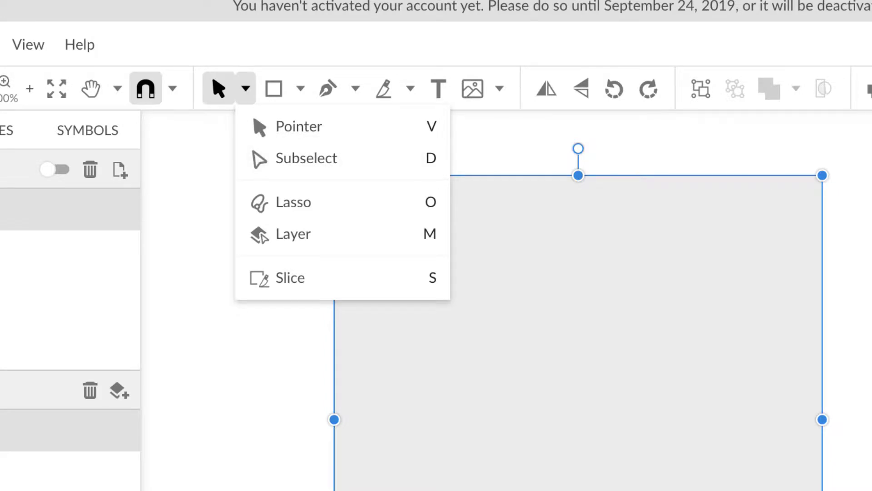
key("Escape")
left_click(692, 265)
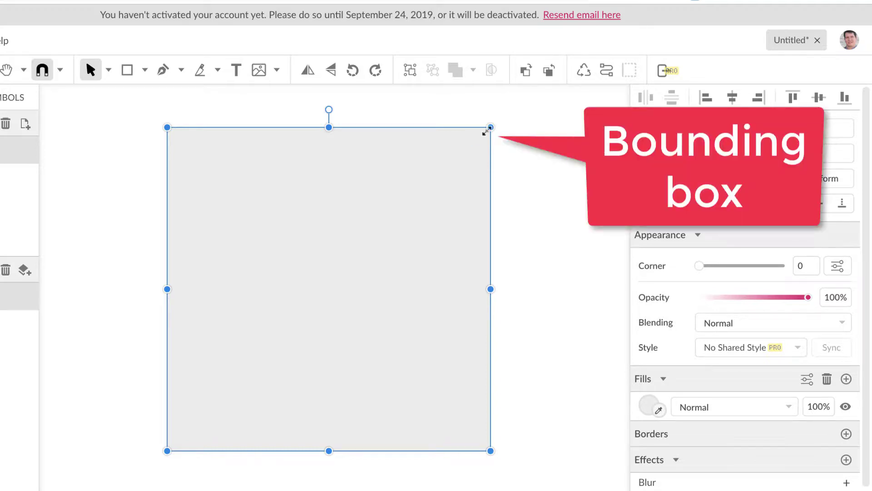
mouse_move(491, 128)
left_mouse_down()
mouse_move(426, 181)
mouse_move(490, 138)
mouse_move(491, 128)
left_mouse_up()
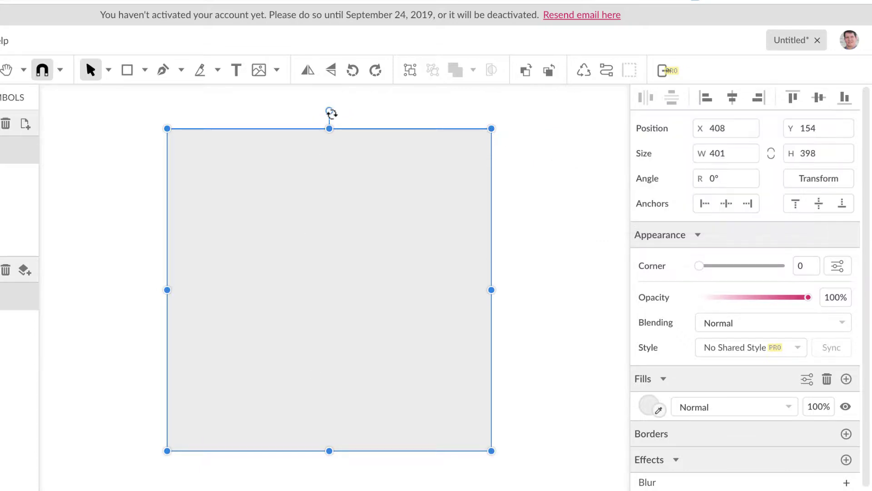
left_click_drag(314, 109, 357, 122)
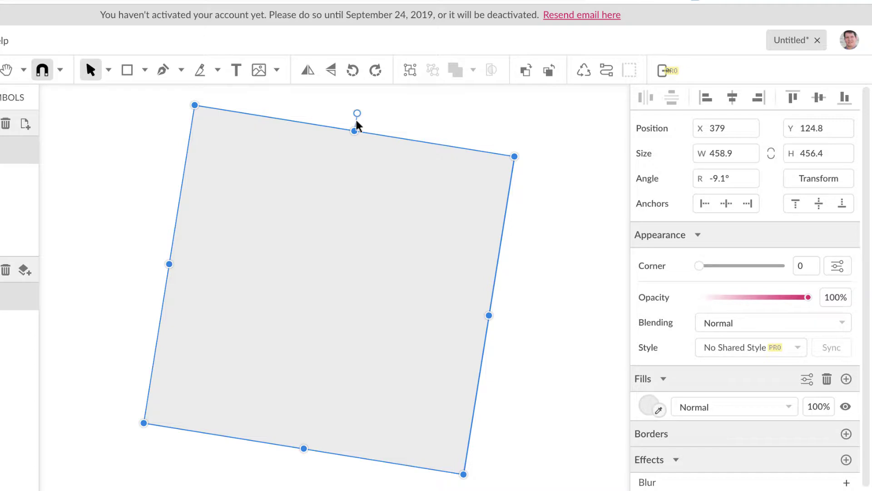
key("ctrl+z")
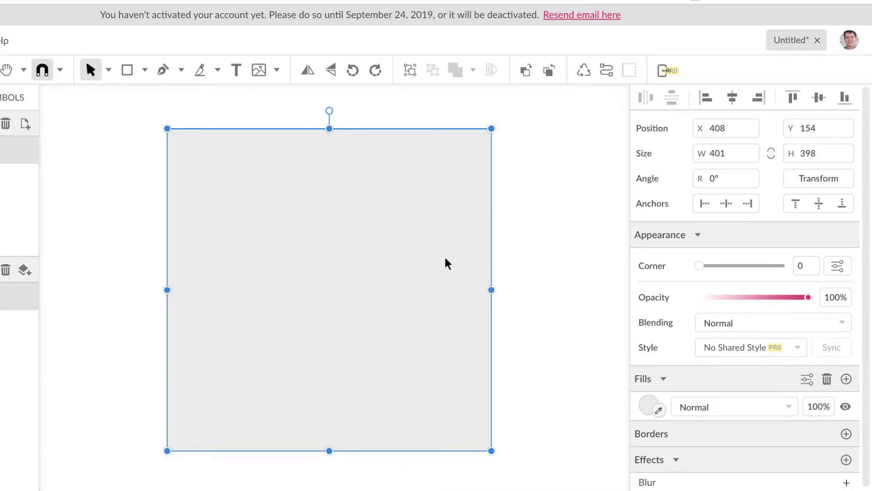
mouse_move(491, 289)
left_mouse_down()
mouse_move(389, 278)
mouse_move(491, 290)
left_mouse_up()
- Switch to the Subselect tool and convert the rectangle to a path
left_click(108, 70)
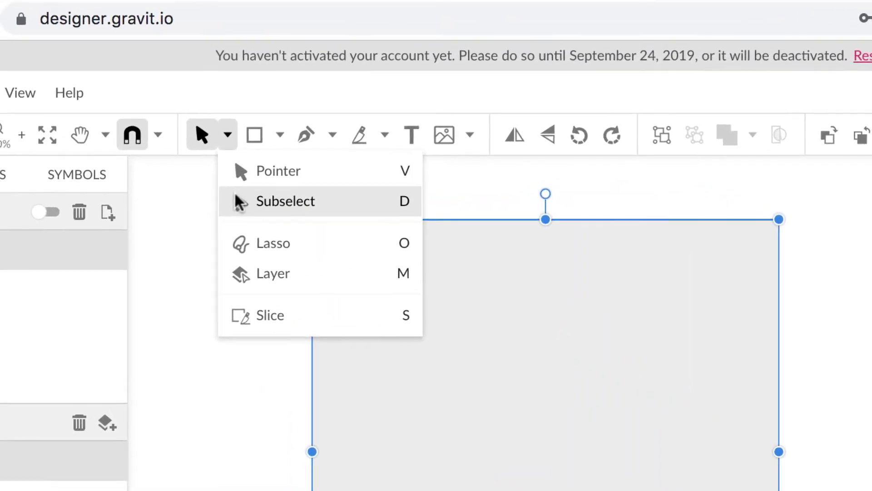
left_click(239, 201)
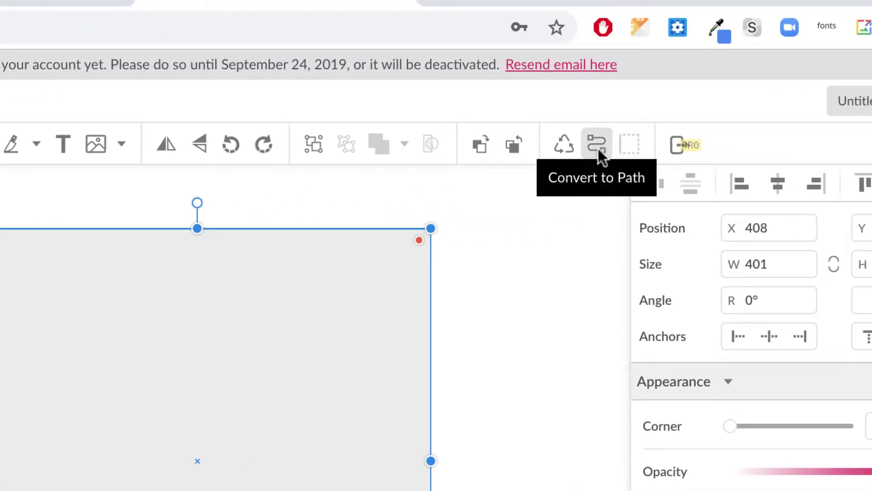
left_click(598, 149)
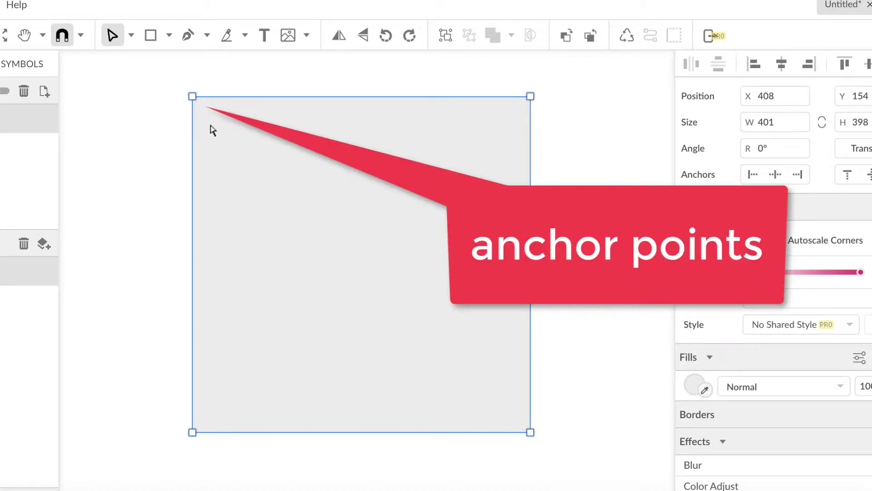
- Try moving and deleting the top-right anchor, undo it, and slant the top corners
left_click(530, 97)
mouse_move(532, 98)
left_mouse_down()
mouse_move(400, 183)
mouse_move(473, 195)
mouse_move(530, 97)
left_mouse_up()
key("Delete")
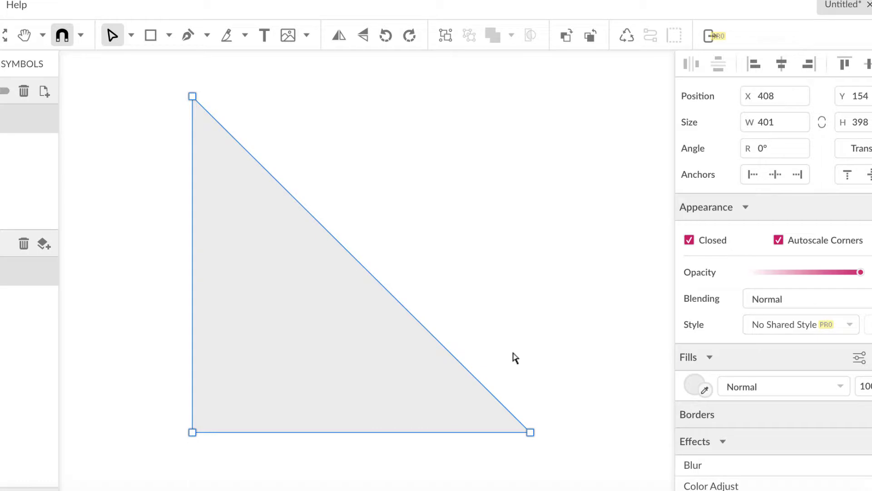
key("ctrl+z")
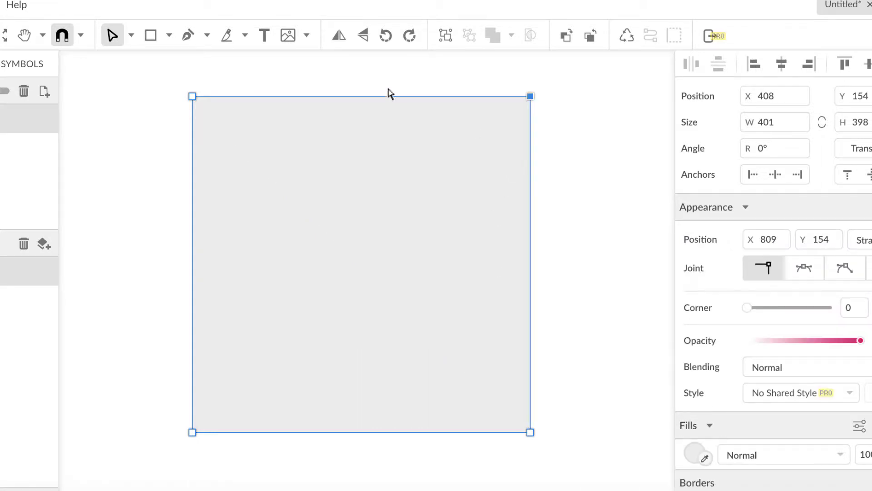
left_click_drag(156, 79, 586, 142)
left_click_drag(533, 104, 565, 131)
left_click(504, 79)
- Move the top-right and bottom-left anchors together, then reselect the shape
mouse_move(532, 98)
left_mouse_down()
mouse_move(580, 87)
mouse_move(535, 105)
mouse_move(531, 97)
left_mouse_up()
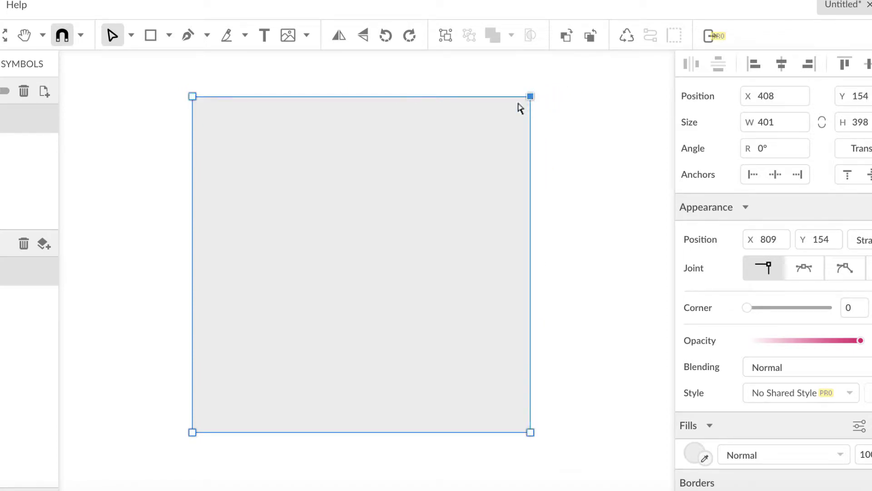
left_click(192, 432)
left_click(530, 97, "shift")
mouse_move(532, 100)
left_mouse_down()
mouse_move(607, 131)
mouse_move(502, 115)
mouse_move(535, 105)
left_mouse_up()
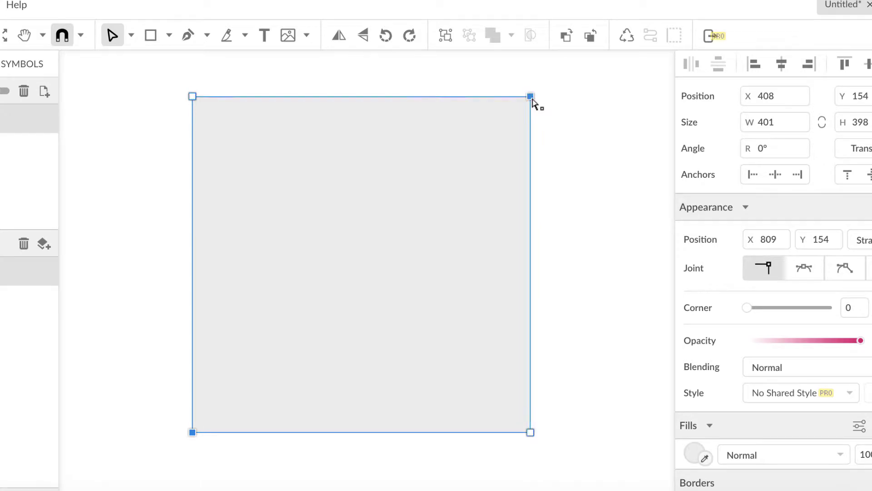
left_click(566, 142)
left_click(450, 169)
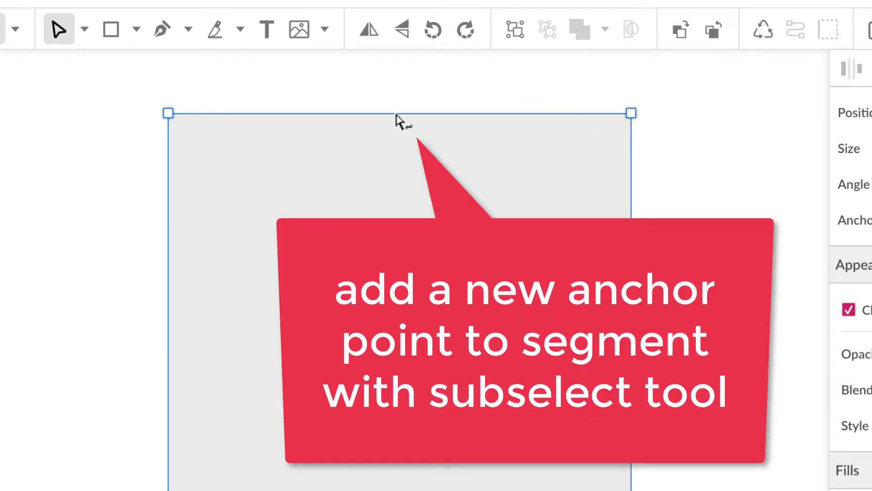
- Add anchor points at the midpoints of the top, right, bottom and left edges
left_click(397, 115)
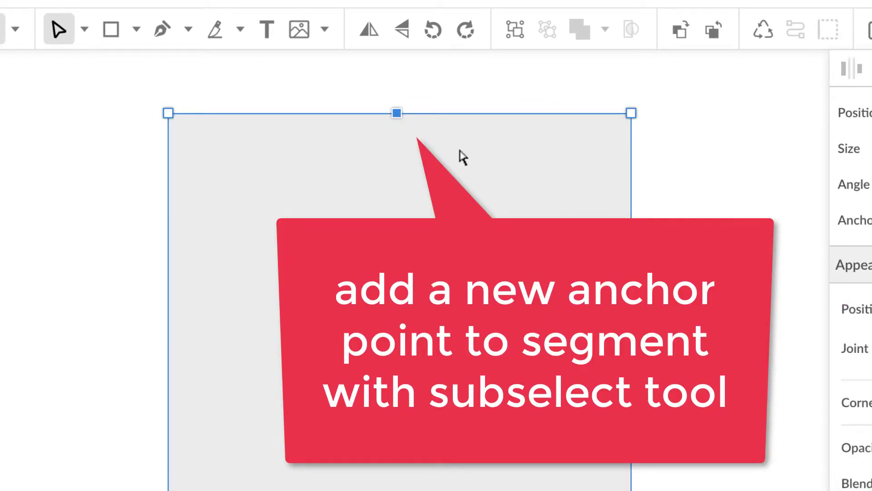
left_click(632, 323)
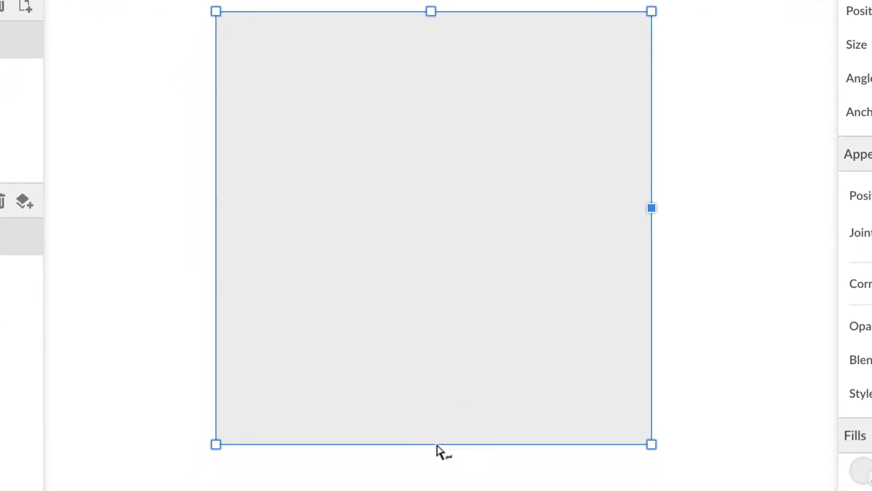
left_click(436, 443)
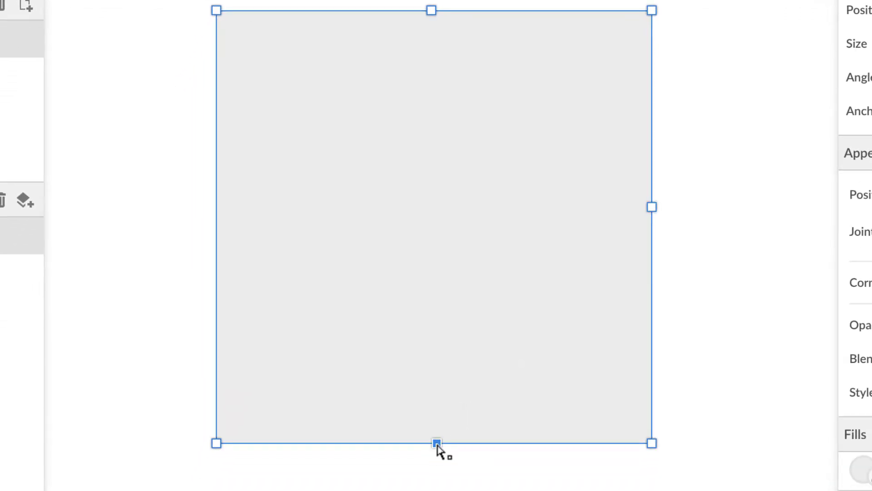
left_click(217, 211)
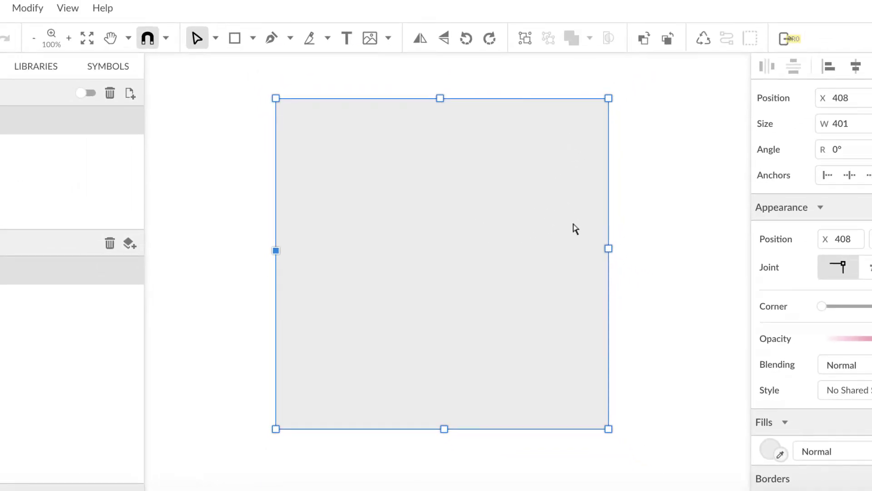
- Drag the top, right, bottom and left midpoints inward toward the centre
left_click(440, 99)
left_click_drag(440, 99, 441, 197)
left_click_drag(608, 248, 496, 241)
left_click_drag(444, 428, 444, 281)
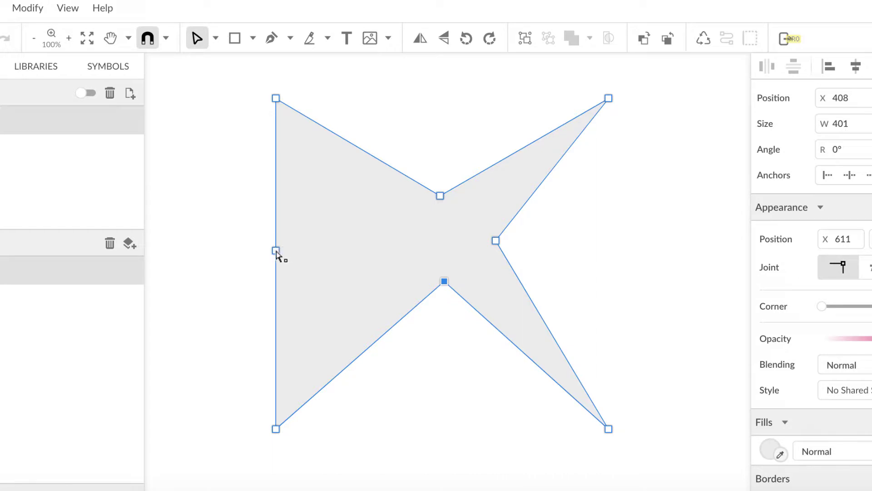
left_click_drag(276, 250, 393, 233)
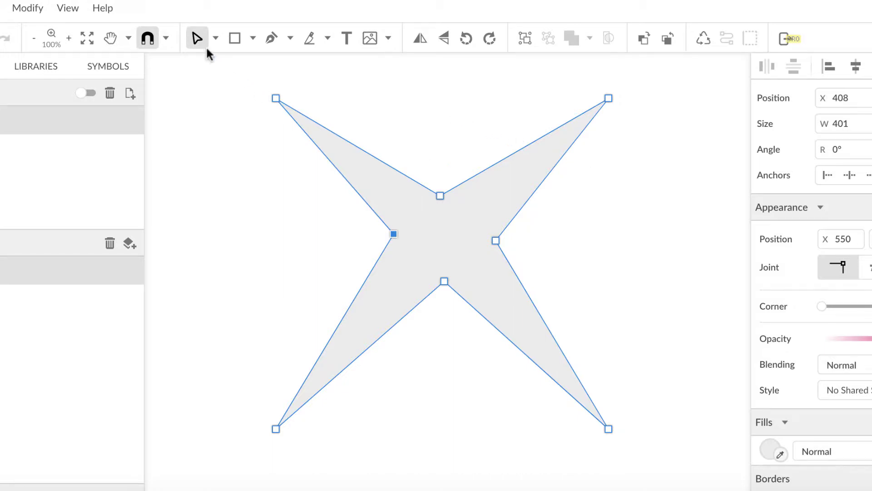
- Switch to Pointer, then Subselect, and select the star's top-right tip at X 809, Y 154
left_click(216, 38)
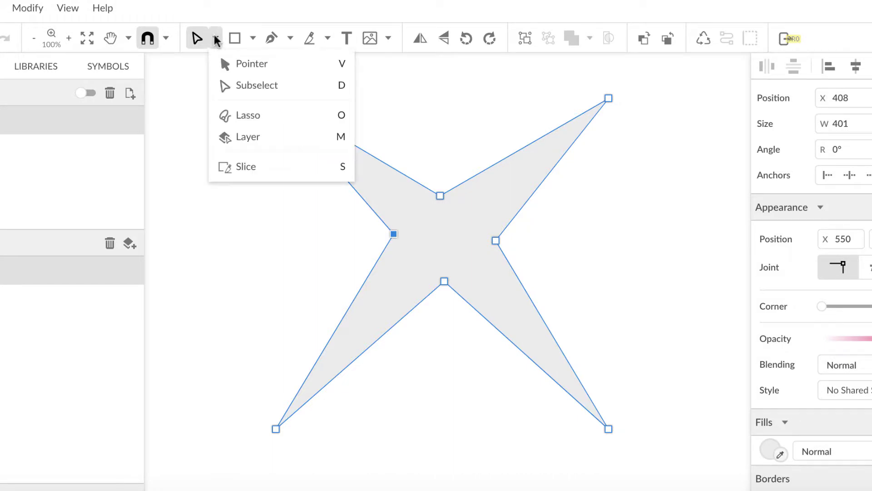
left_click(228, 66)
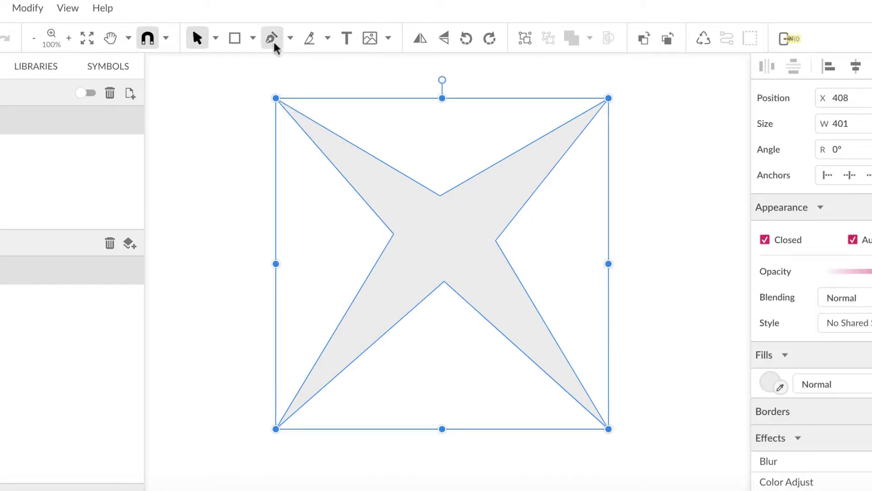
left_click(216, 38)
left_click(228, 85)
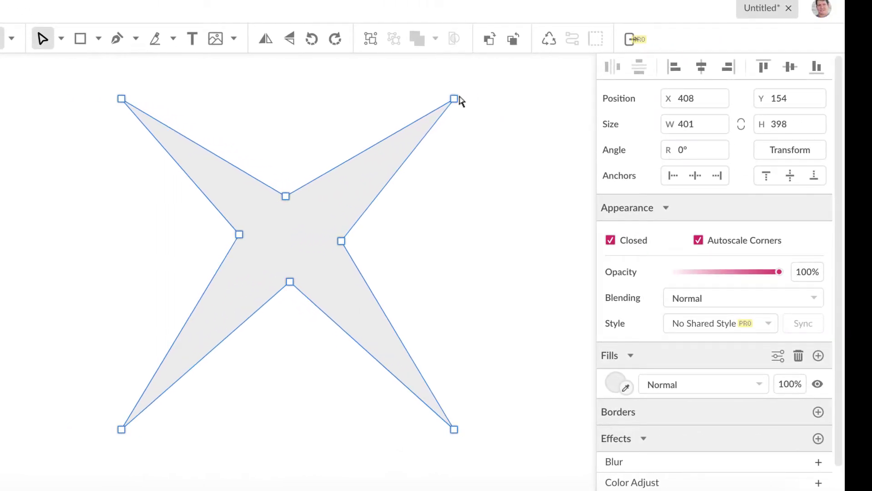
left_click(455, 100)
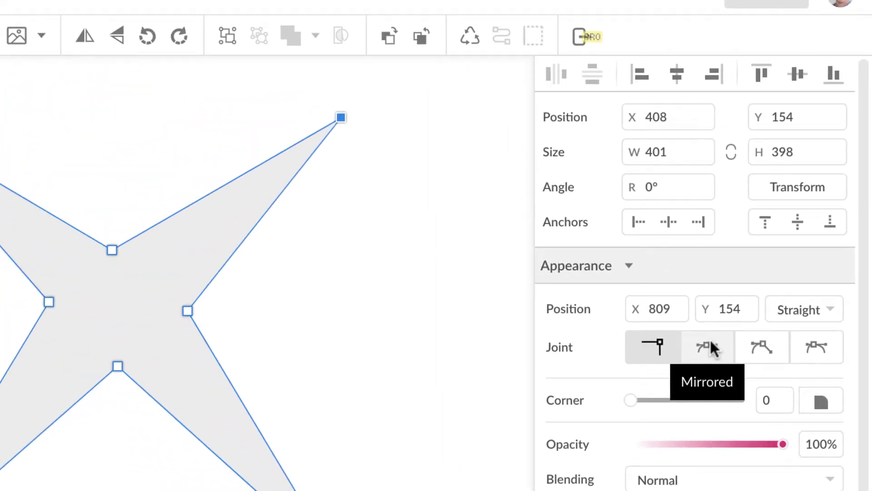
- Set the top-right tip's joint to Mirrored and drag its handles into a rounded lobe
left_click(711, 343)
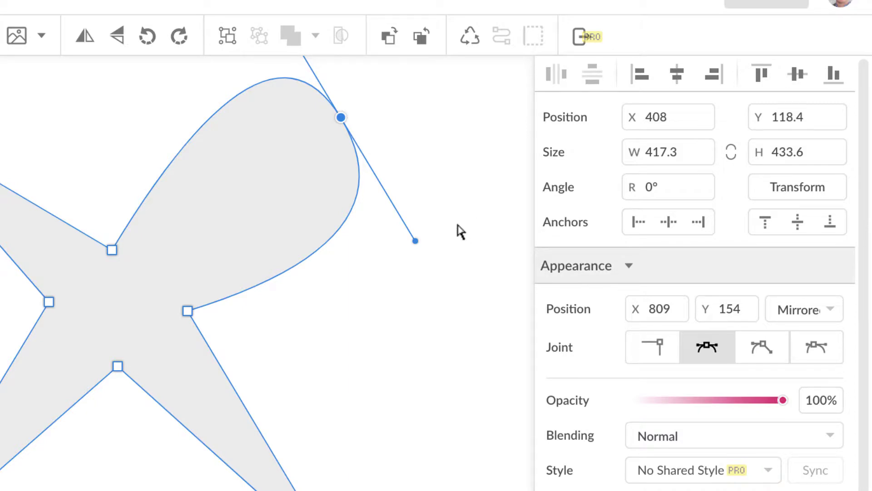
key("ctrl+minus")
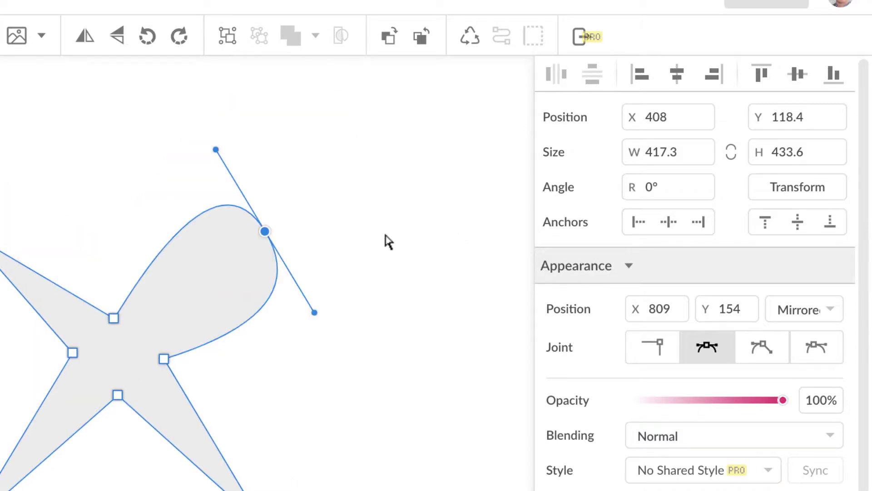
left_click_drag(316, 315, 412, 340)
mouse_move(505, 275)
left_mouse_down()
mouse_move(395, 172)
mouse_move(493, 260)
mouse_move(458, 247)
mouse_move(491, 261)
mouse_move(464, 278)
mouse_move(393, 282)
mouse_move(482, 238)
mouse_move(503, 165)
mouse_move(496, 229)
mouse_move(451, 237)
mouse_move(446, 228)
mouse_move(510, 274)
mouse_move(459, 237)
mouse_move(496, 267)
mouse_move(471, 238)
mouse_move(482, 251)
left_mouse_up()
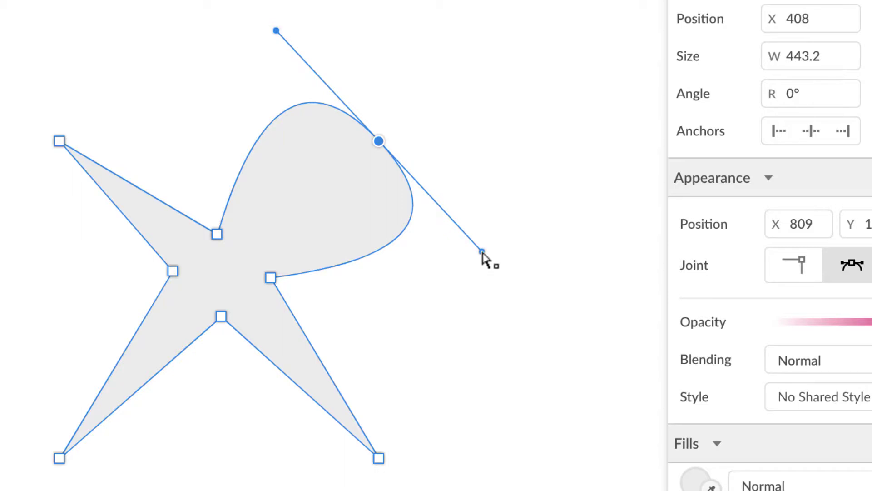
mouse_move(482, 251)
left_mouse_down()
mouse_move(490, 247)
mouse_move(436, 275)
mouse_move(475, 241)
mouse_move(493, 250)
mouse_move(481, 249)
left_mouse_up()
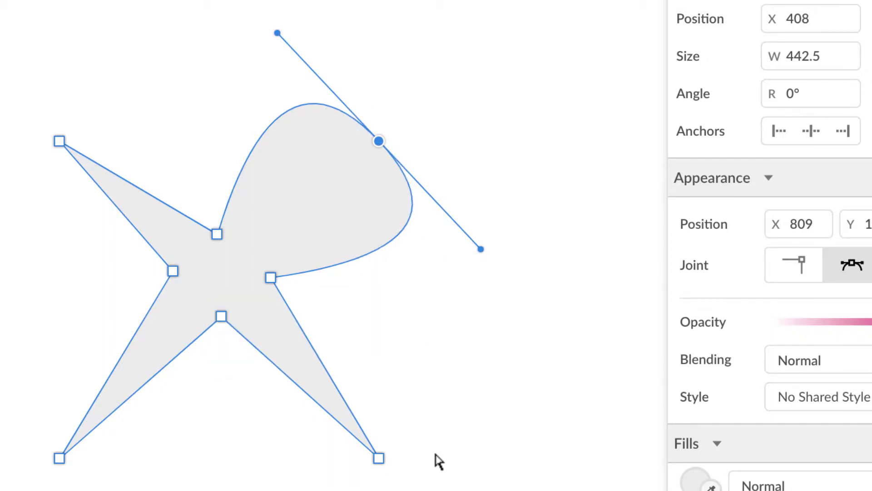
- Set the bottom-right, bottom-left and top-left tips to Mirrored, widening the bottom lobes
left_click(380, 459)
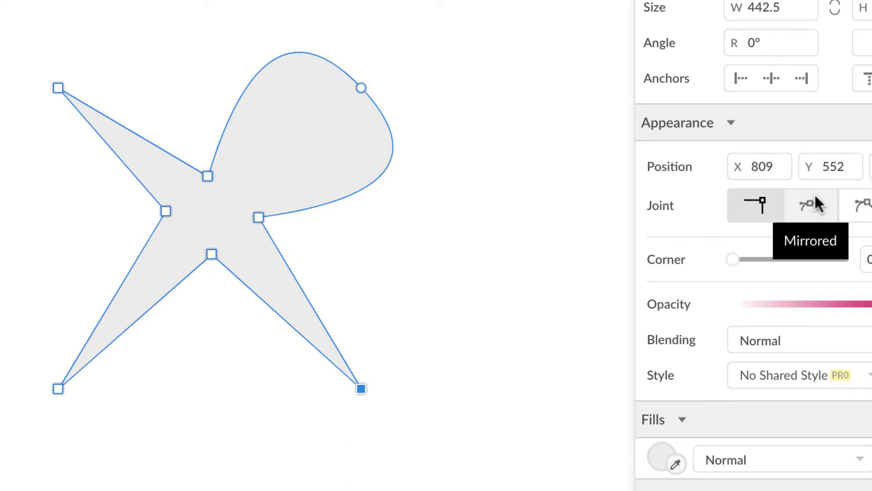
left_click(816, 199)
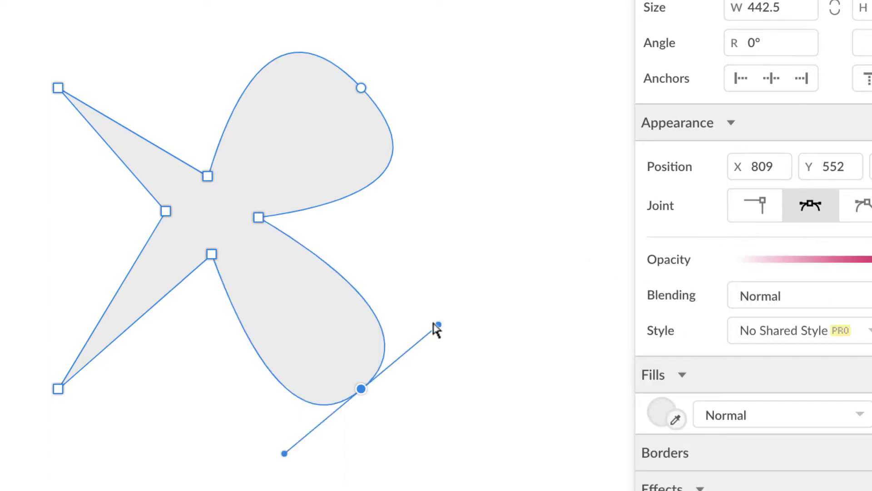
left_click_drag(439, 325, 467, 296)
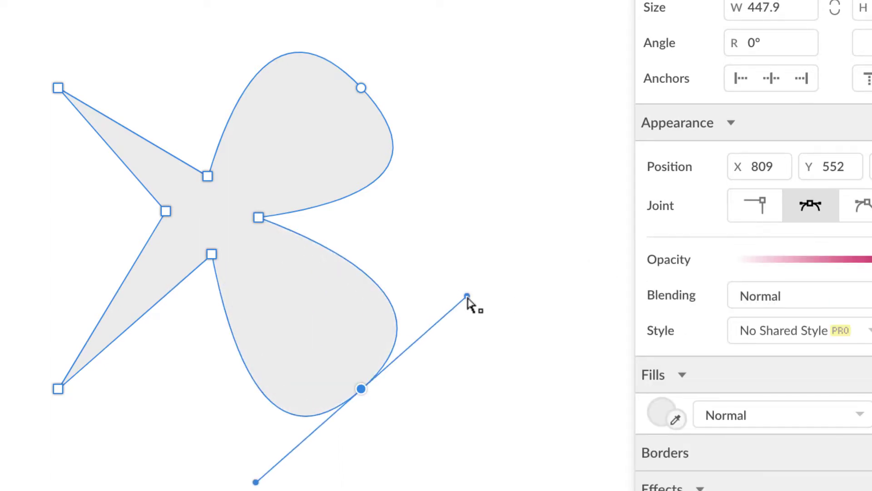
left_click(58, 389)
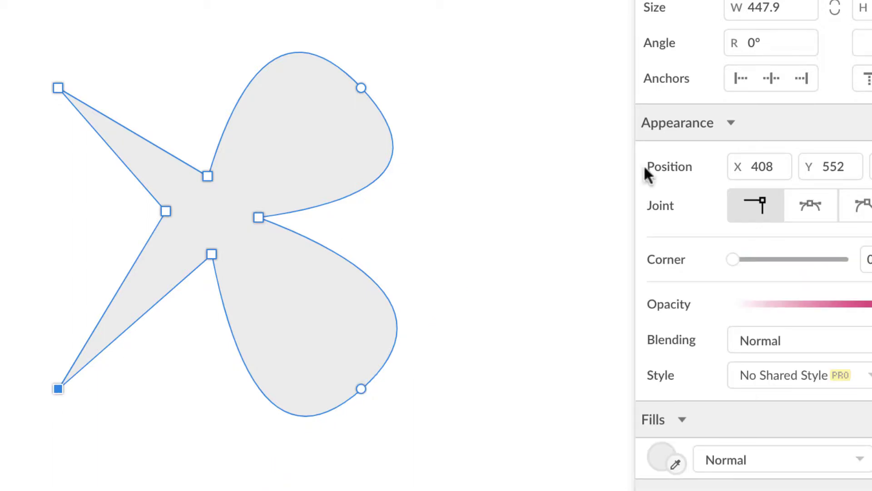
left_click(805, 206)
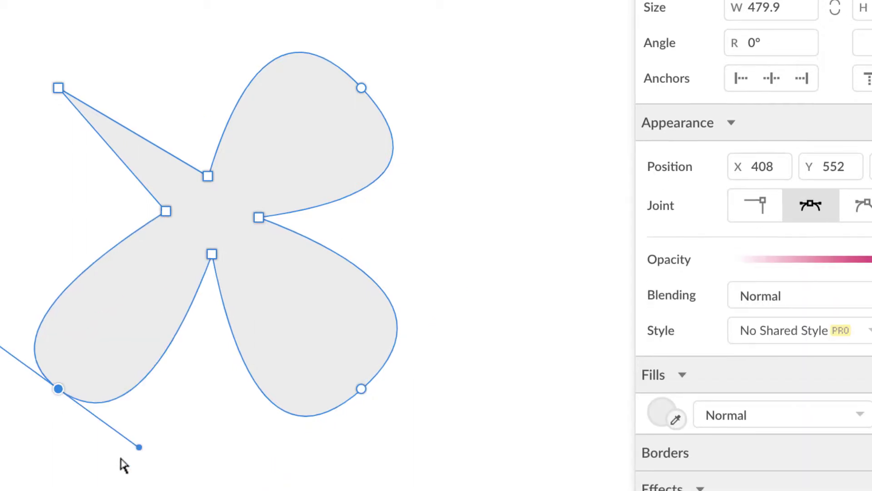
left_click_drag(204, 434, 232, 467)
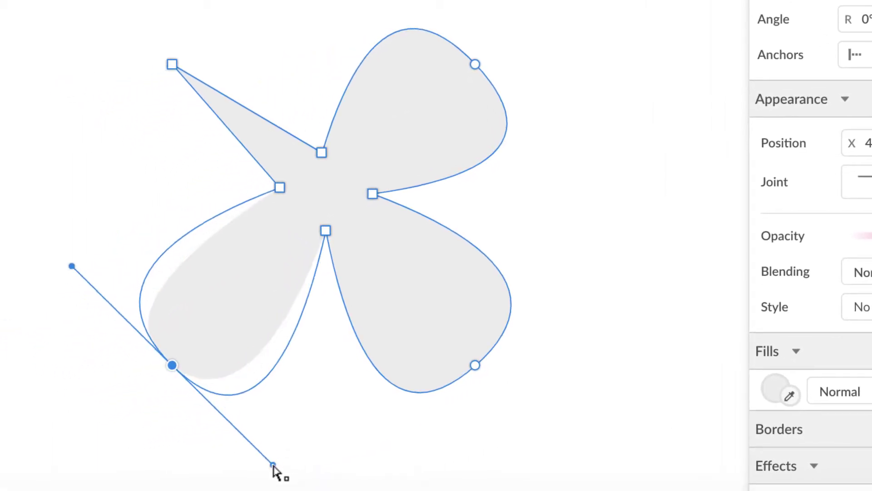
left_click_drag(273, 465, 274, 466)
left_click(172, 65)
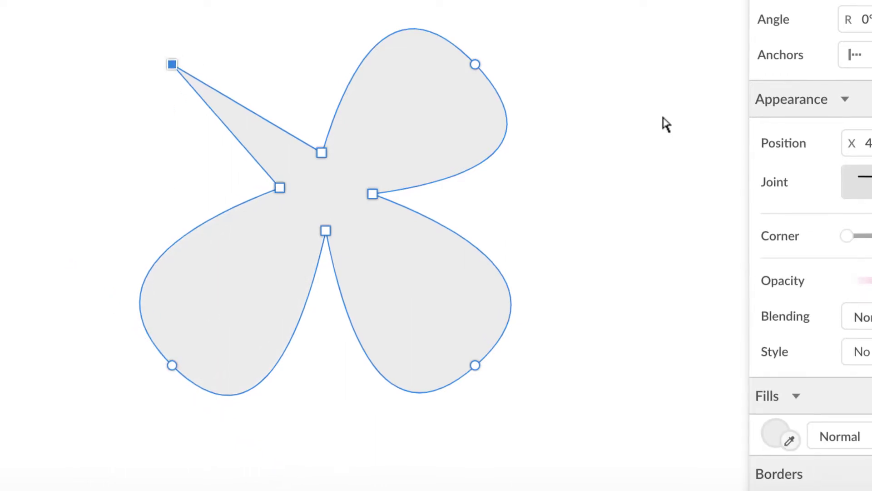
left_click(870, 182)
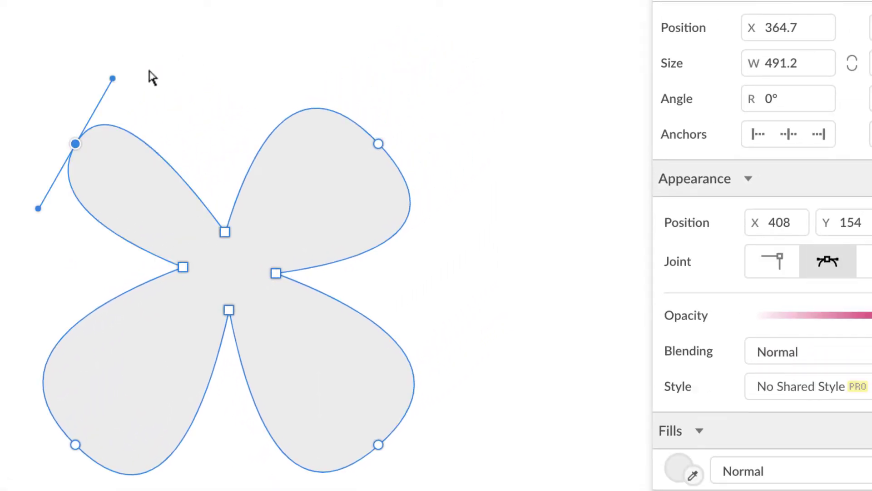
- Drag the top-left tip's handle outward, widening the clover path to 495.9
left_click_drag(113, 78, 184, 18)
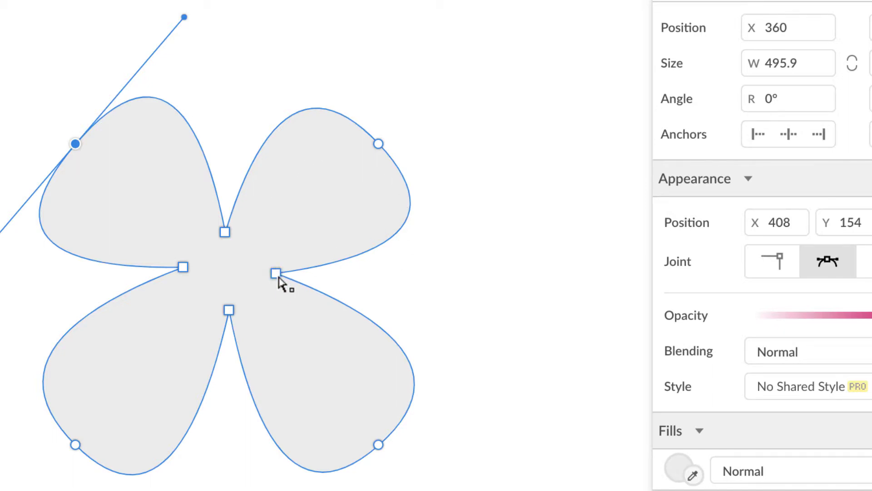
- Smooth the four inner points between the top, right, bottom and left lobes
left_click(225, 233)
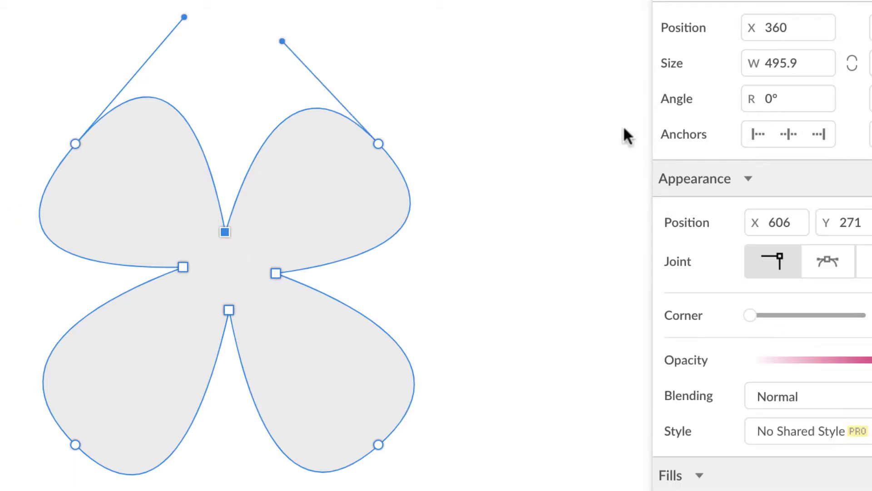
left_click(824, 263)
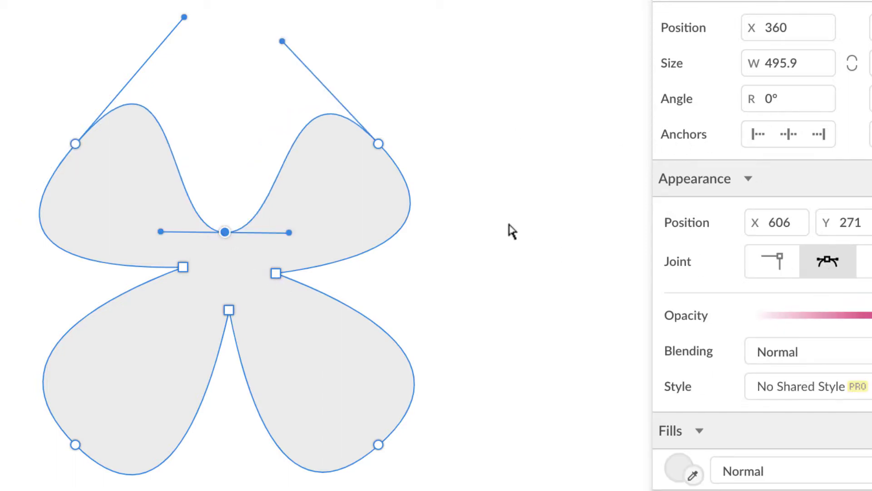
left_click(276, 273)
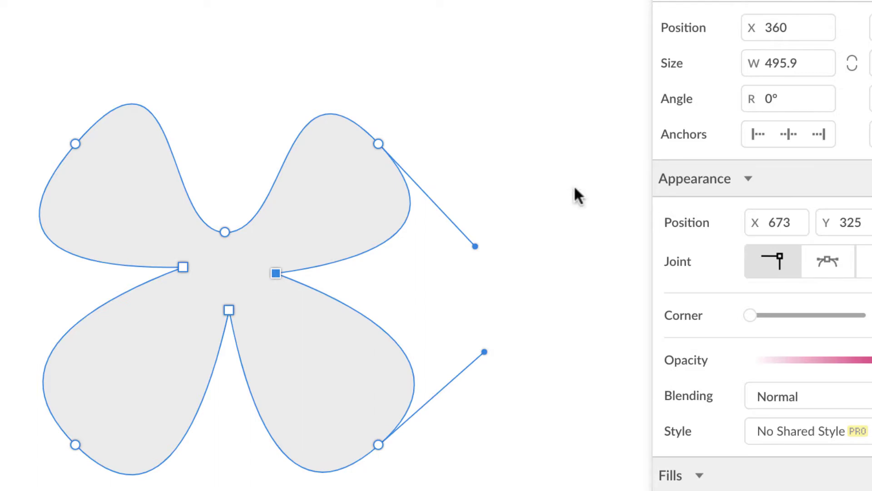
left_click(828, 265)
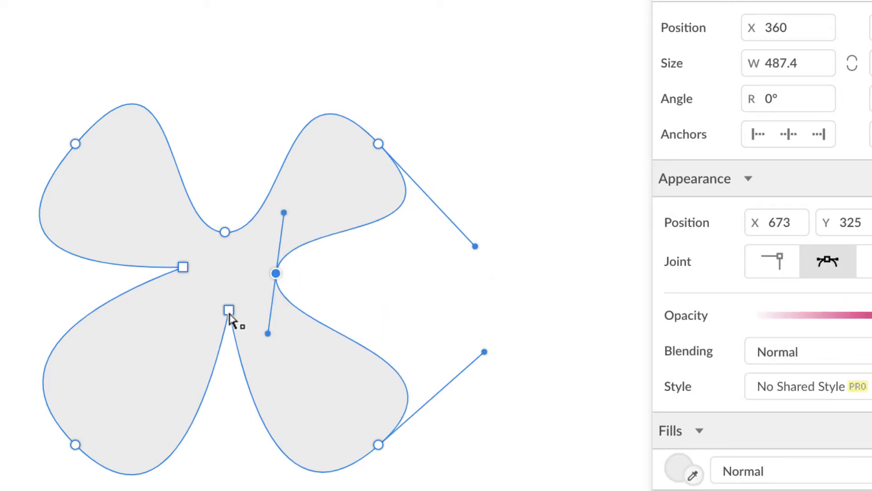
left_click(229, 310)
left_click(828, 261)
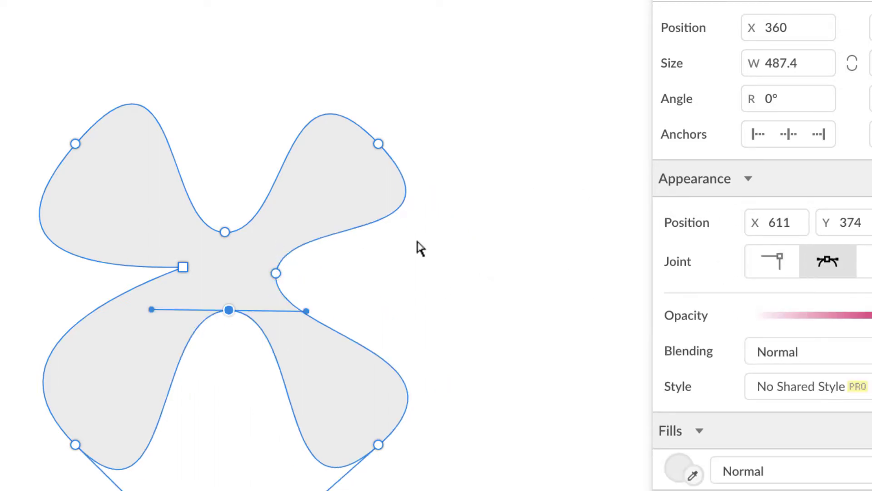
left_click(183, 267)
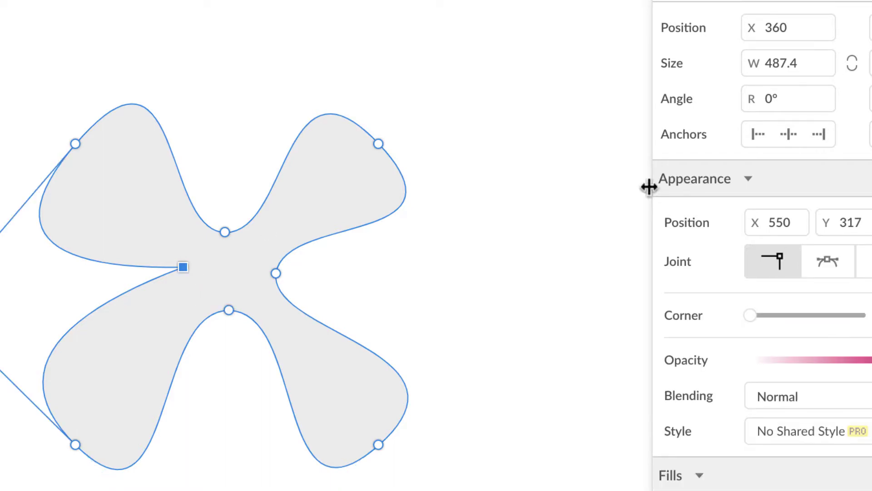
left_click(829, 258)
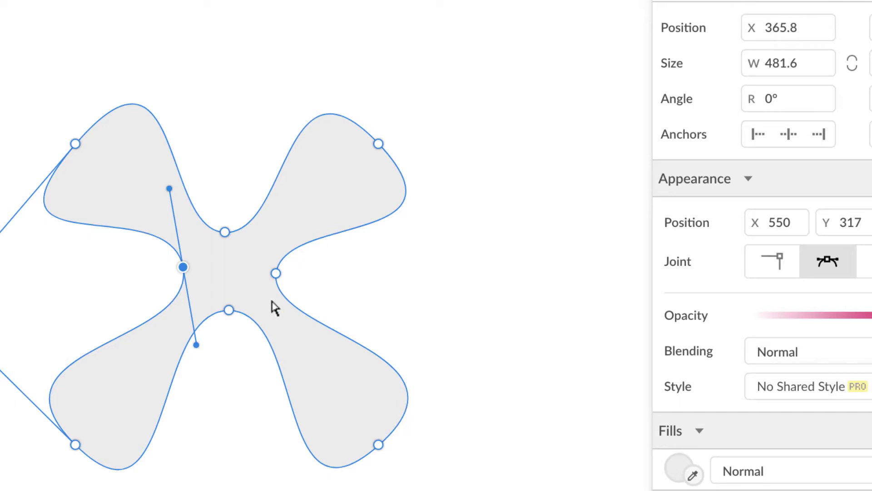
- Shorten the curve handles on the left, right, top and bottom inner points
left_click_drag(196, 345, 189, 330)
left_click(276, 273)
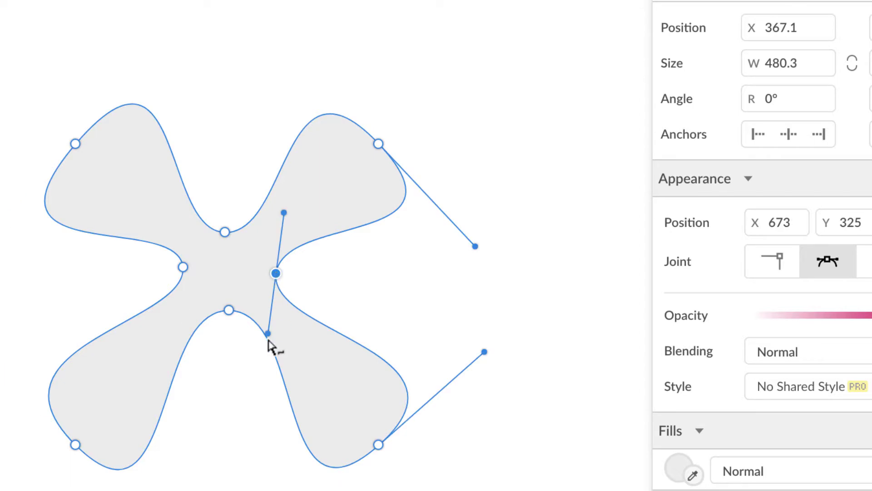
left_click_drag(268, 333, 269, 318)
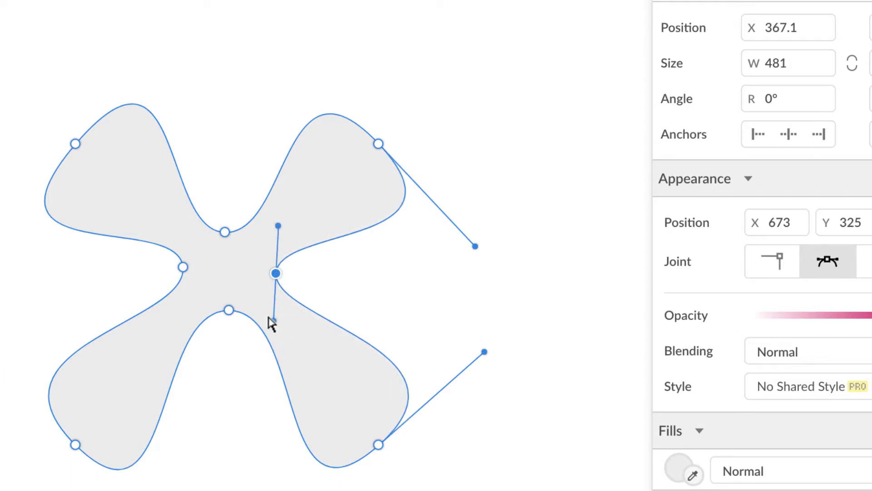
left_click(225, 232)
left_click_drag(290, 233, 278, 233)
left_click(229, 309)
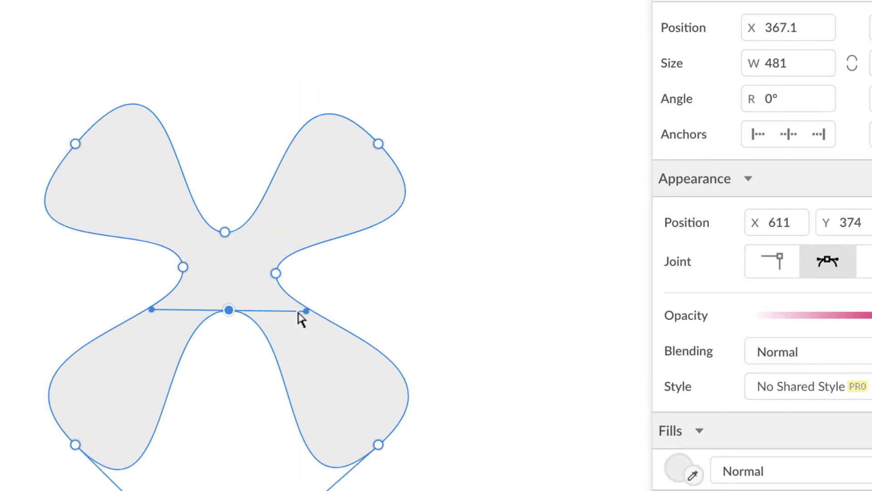
left_click_drag(306, 311, 288, 311)
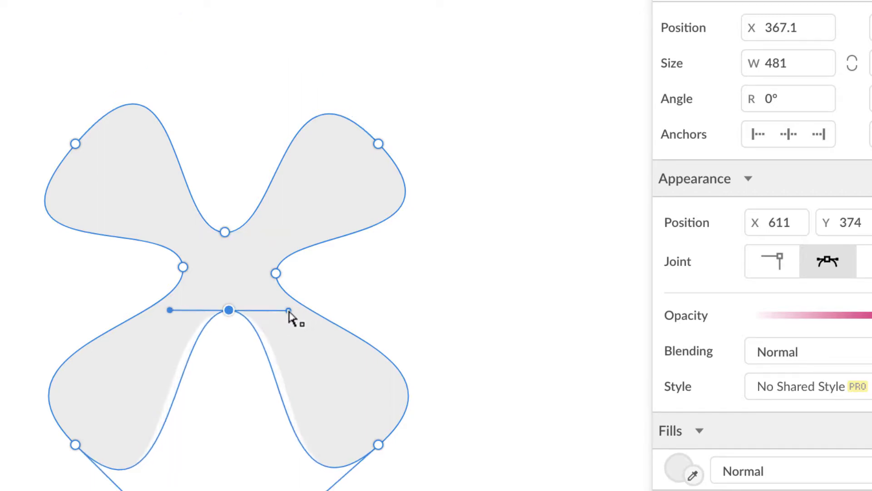
- Adjust the top-right, bottom-right, bottom-left and top-left tip handles to round out each lobe
left_click(379, 144)
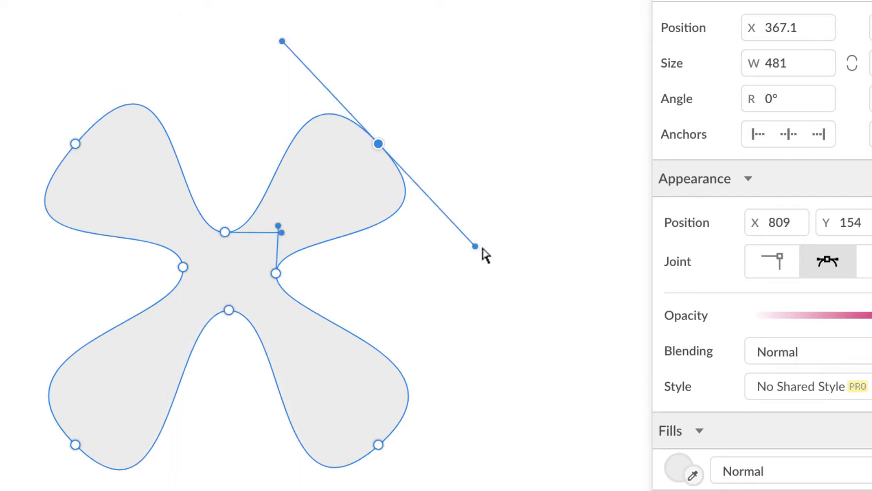
left_click_drag(475, 246, 494, 275)
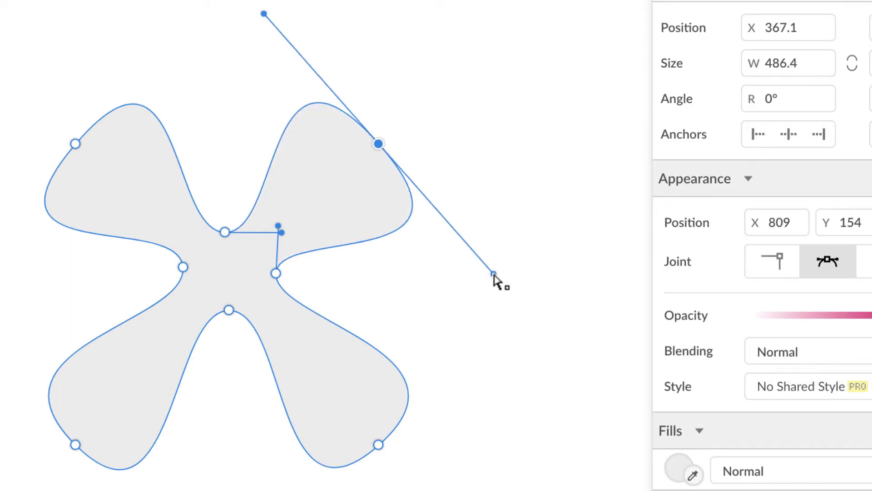
left_click(378, 444)
left_click_drag(342, 452, 337, 456)
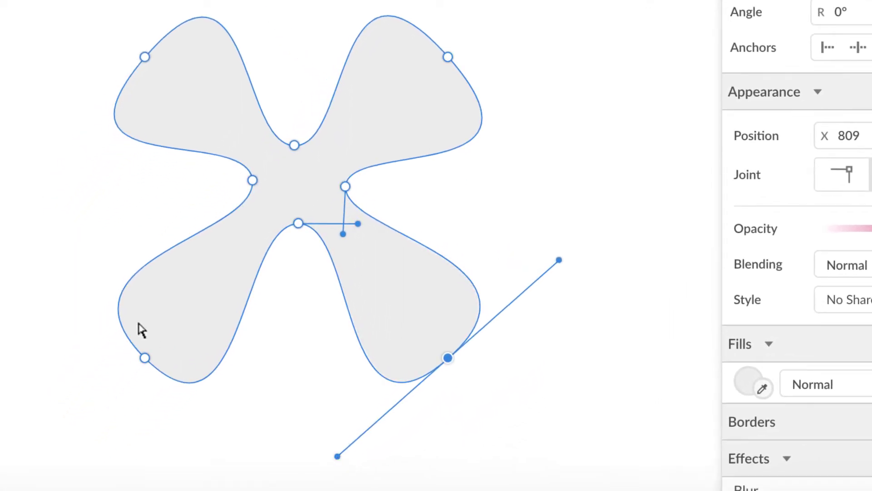
left_click(142, 358)
left_click_drag(246, 461, 267, 470)
left_click(150, 60)
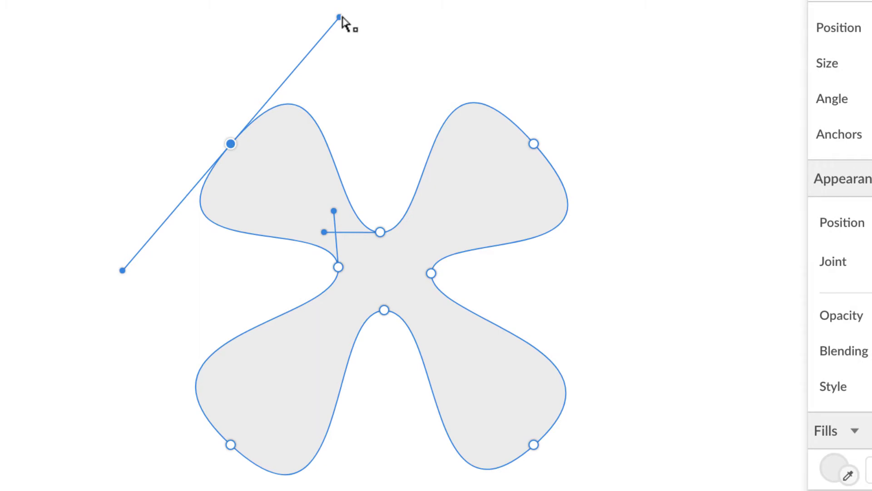
left_click_drag(340, 18, 359, 6)
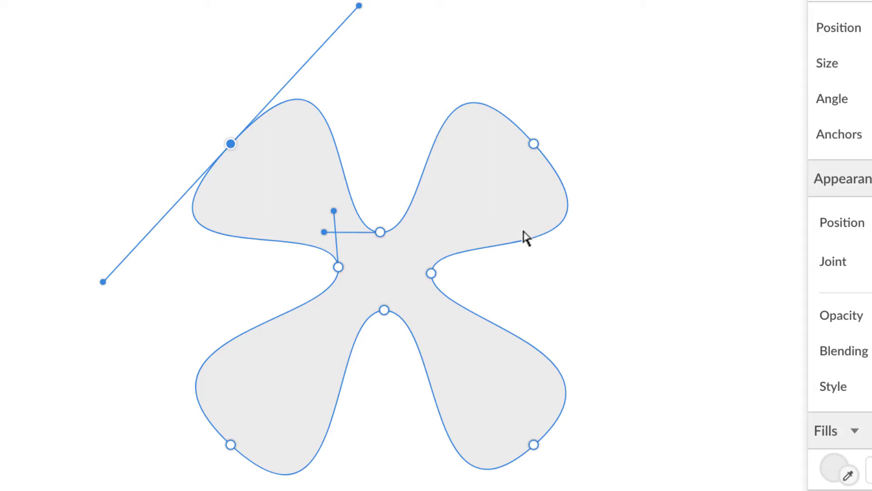
- Switch to the Pointer tool and bring up the clover's grey #EBEBEB fill colour picker
left_click(177, 51)
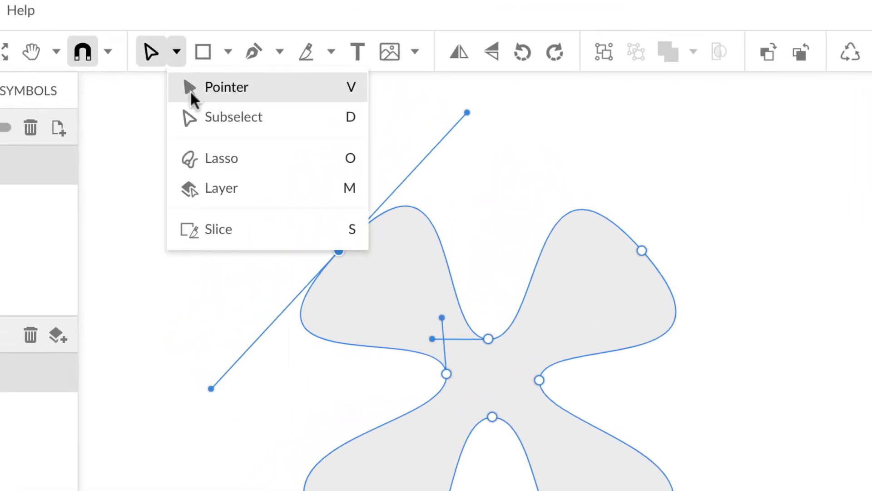
left_click(190, 87)
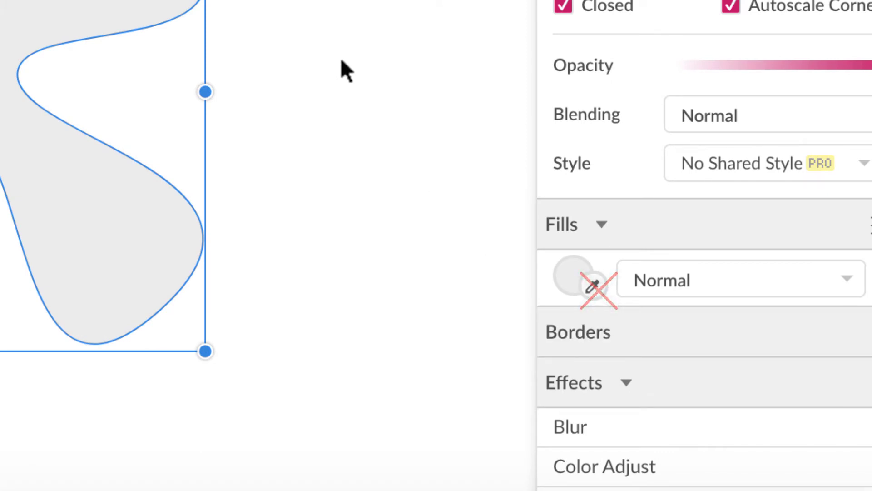
left_click(569, 271)
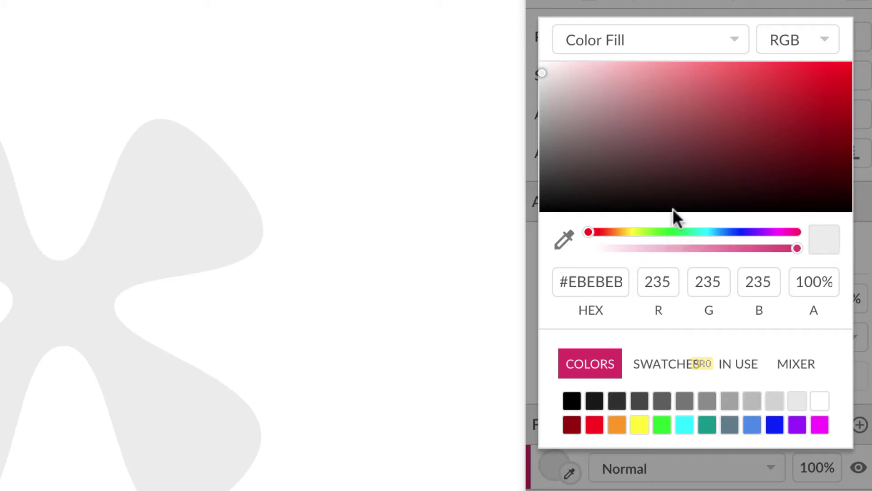
- Change the clover's fill colour from grey #EBEBEB to bright green #19CC19
left_click(680, 230)
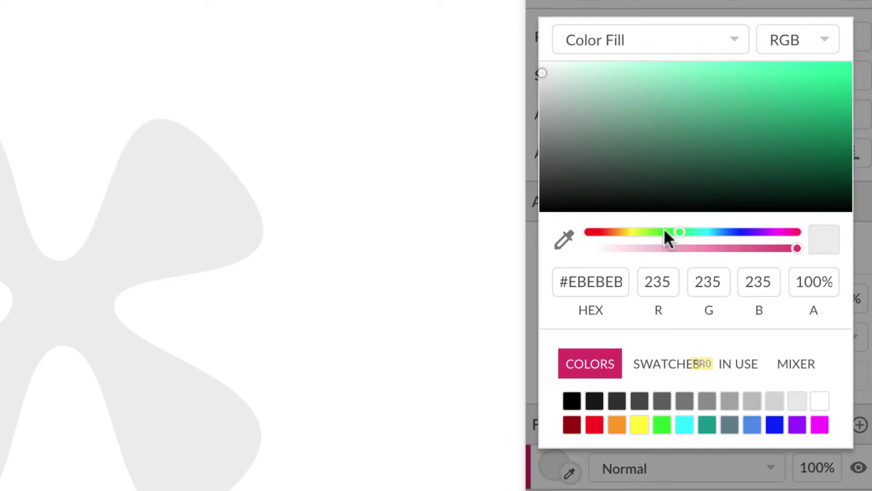
left_click(663, 232)
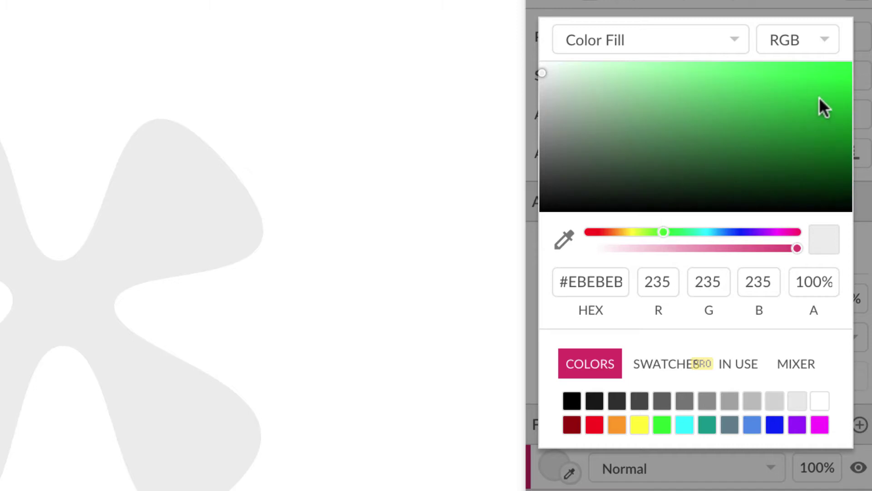
left_click(781, 101)
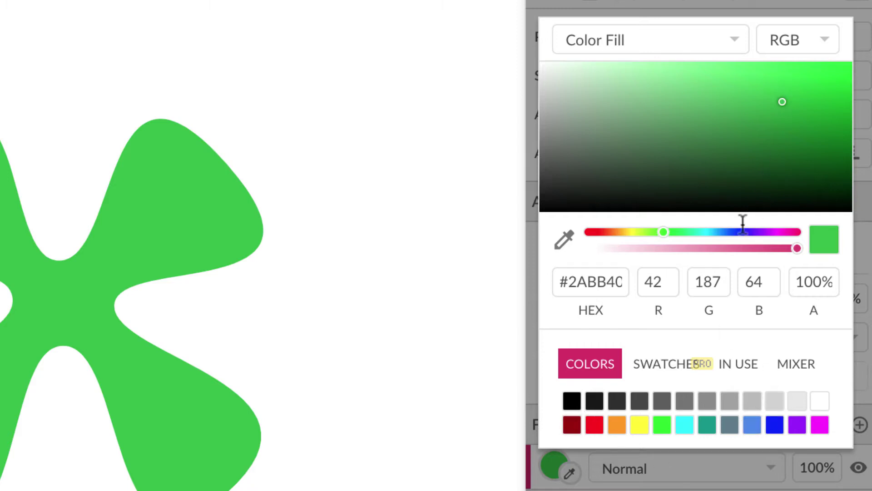
left_click(662, 427)
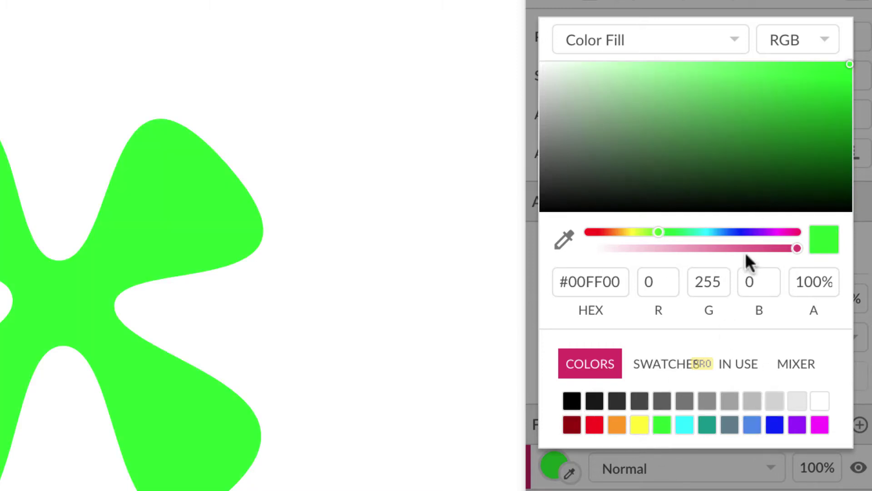
left_click(830, 119)
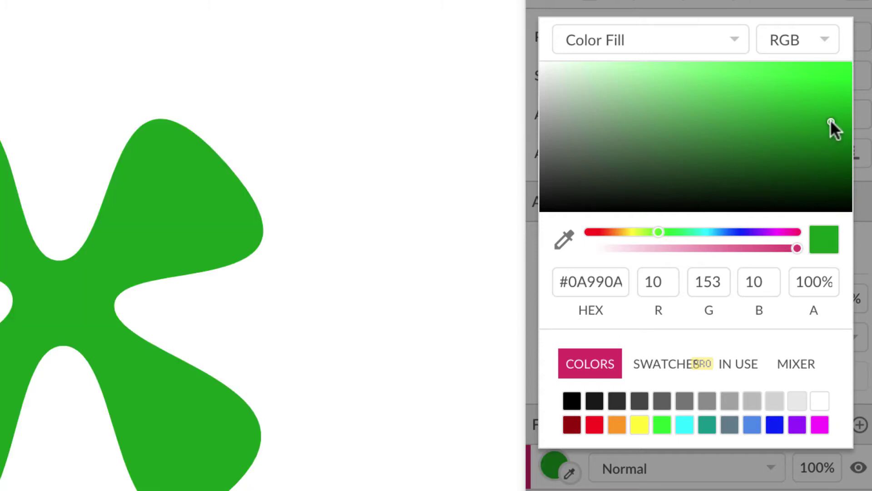
left_click(813, 90)
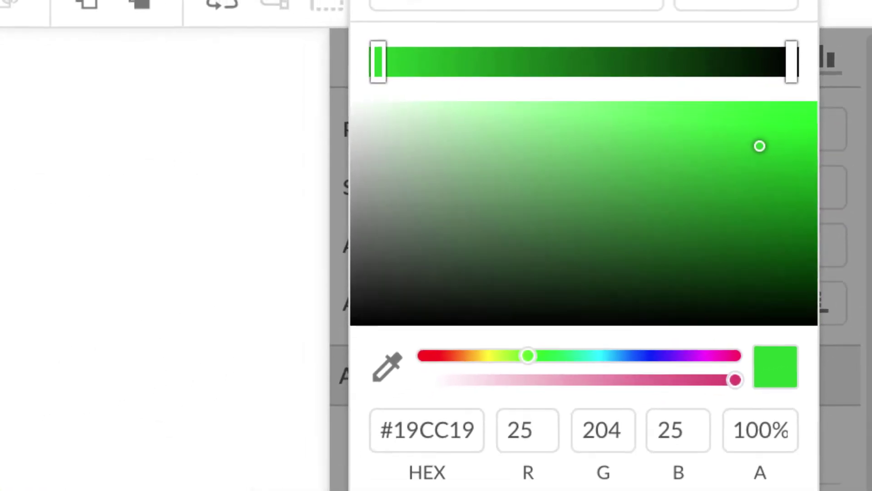
- Set the radial gradient stops to a yellow centre and darker green outer colour
left_click(632, 470)
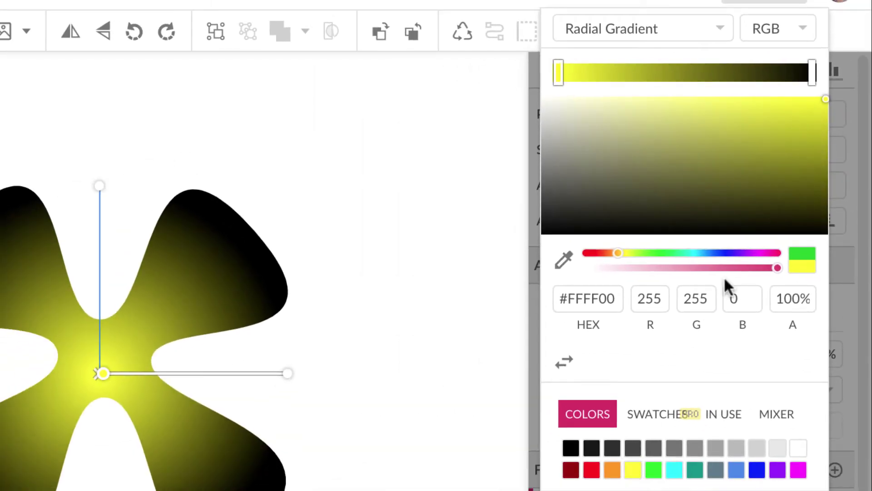
left_click(811, 72)
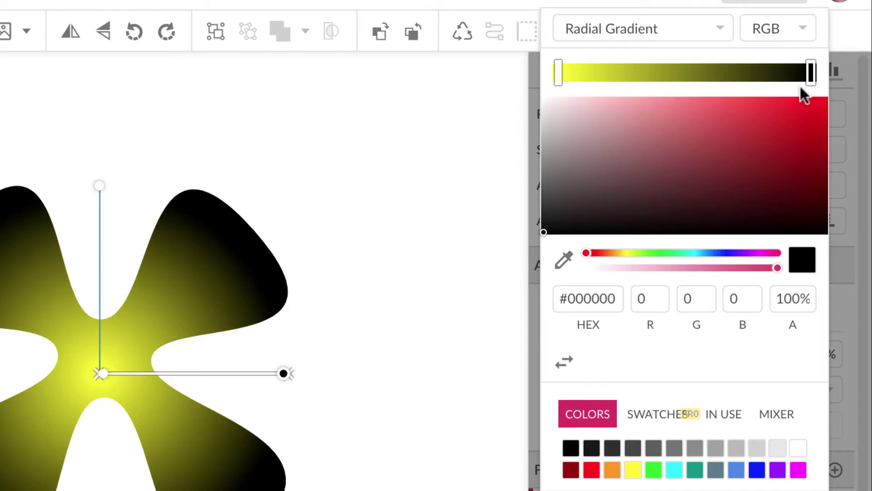
left_click(654, 470)
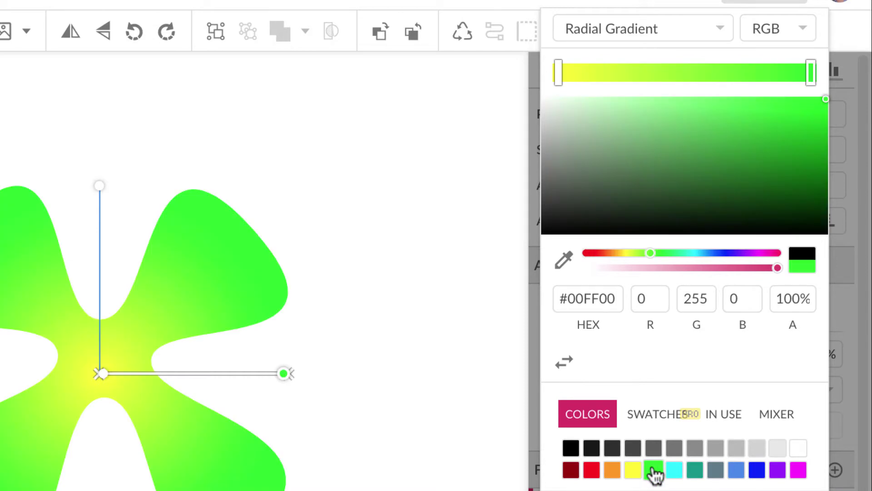
left_click(807, 142)
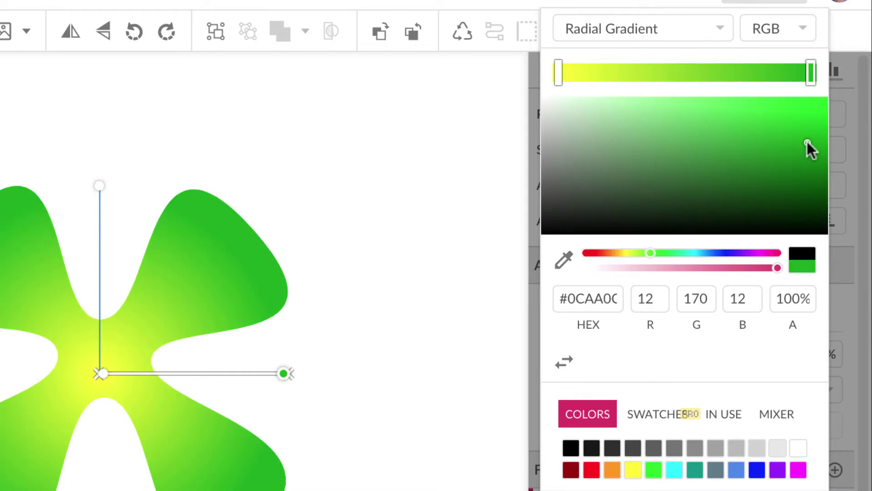
left_click(669, 73)
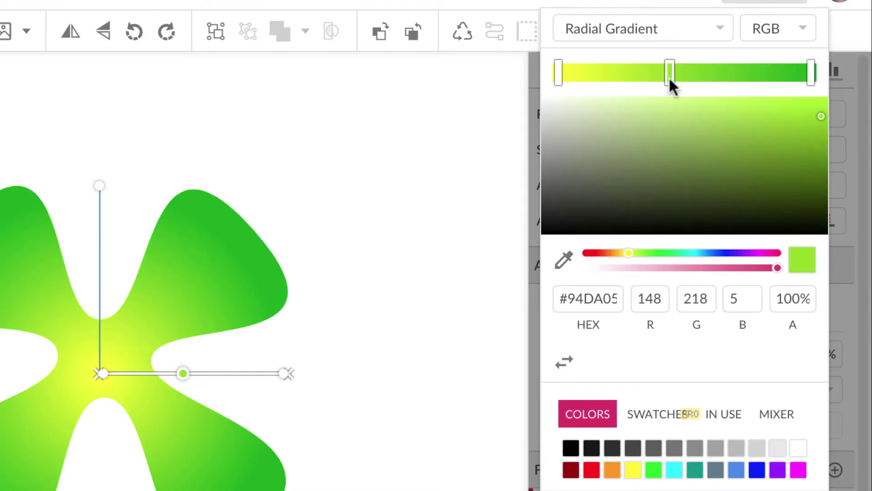
left_click_drag(669, 68, 651, 129)
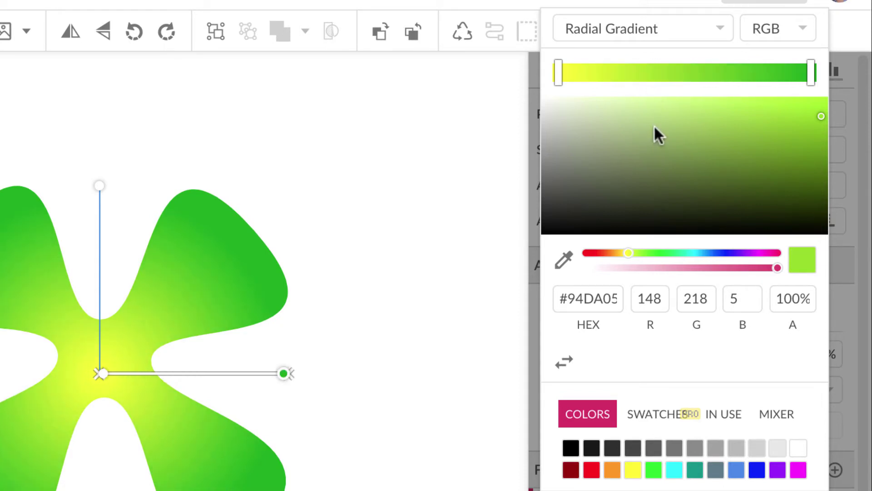
left_click(680, 69)
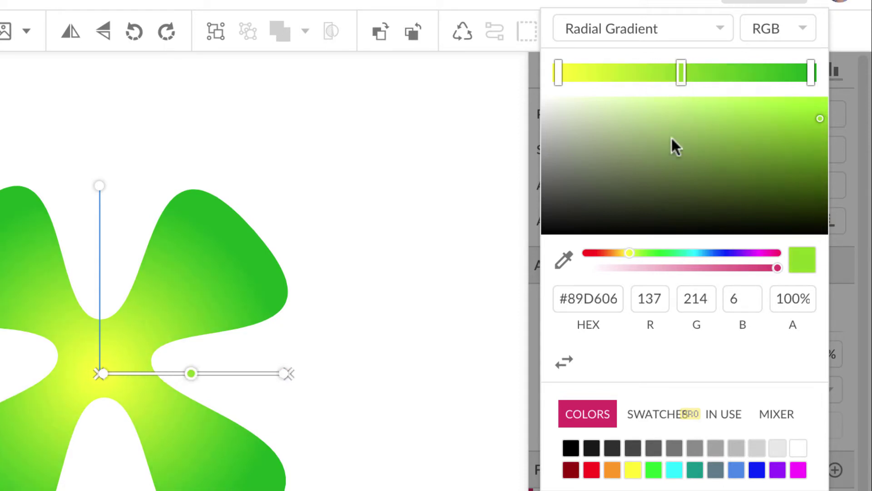
left_click(592, 469)
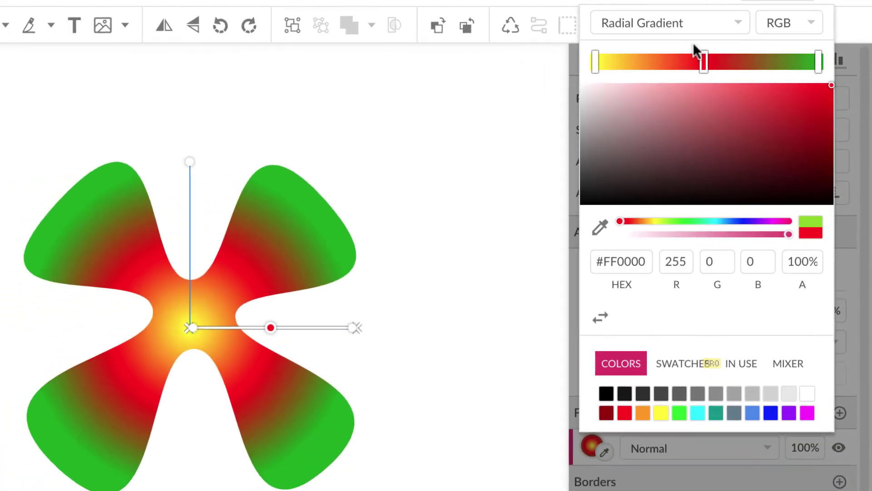
left_click_drag(701, 57, 701, 105)
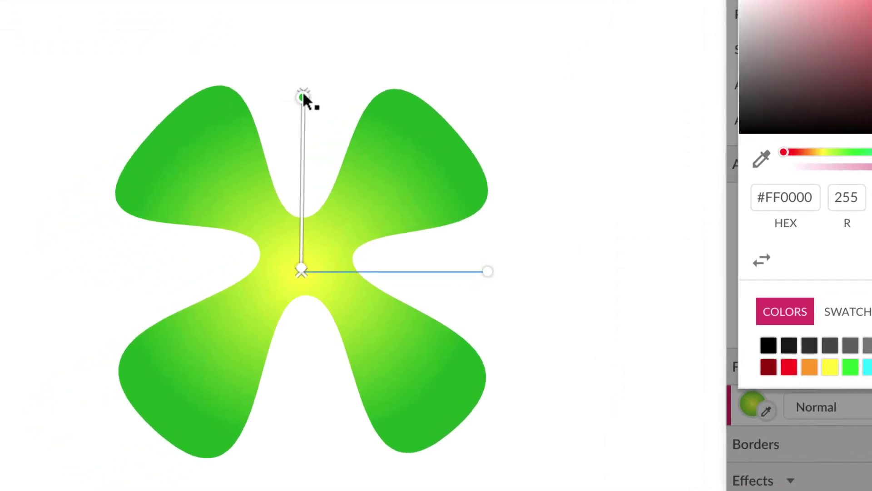
- Shrink the gradient's radius and nudge its yellow centre slightly up and left
left_click_drag(189, 162, 190, 194)
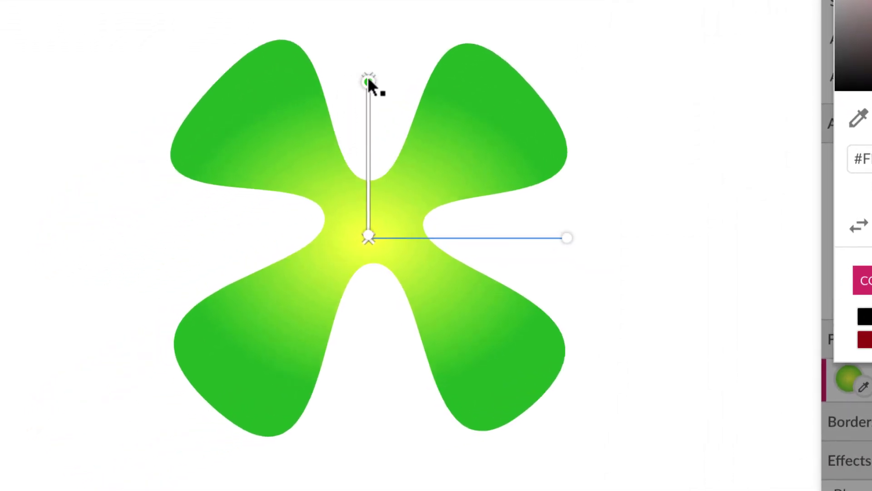
left_click_drag(368, 80, 364, 111)
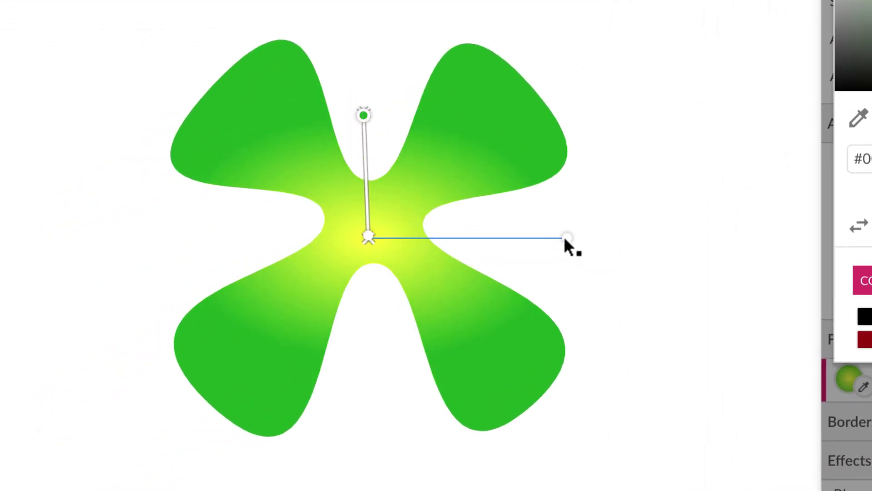
left_click_drag(567, 239, 477, 228)
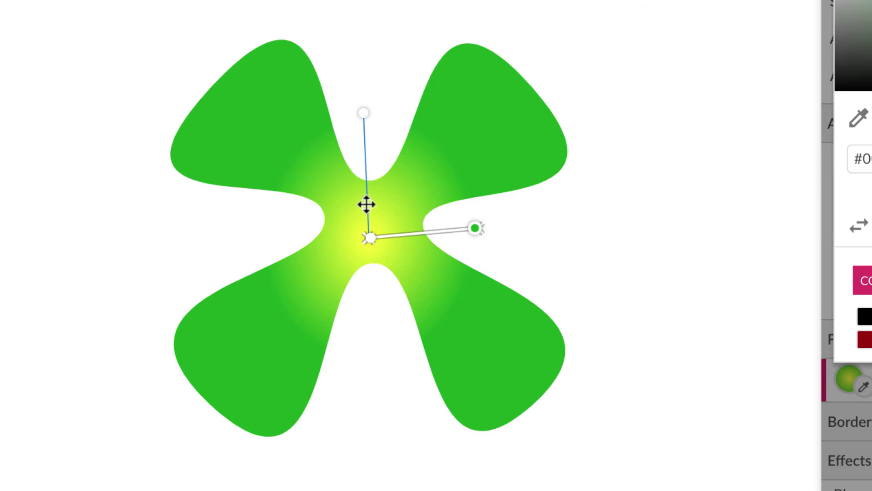
mouse_move(364, 200)
left_mouse_down()
mouse_move(279, 113)
mouse_move(371, 199)
left_mouse_up()
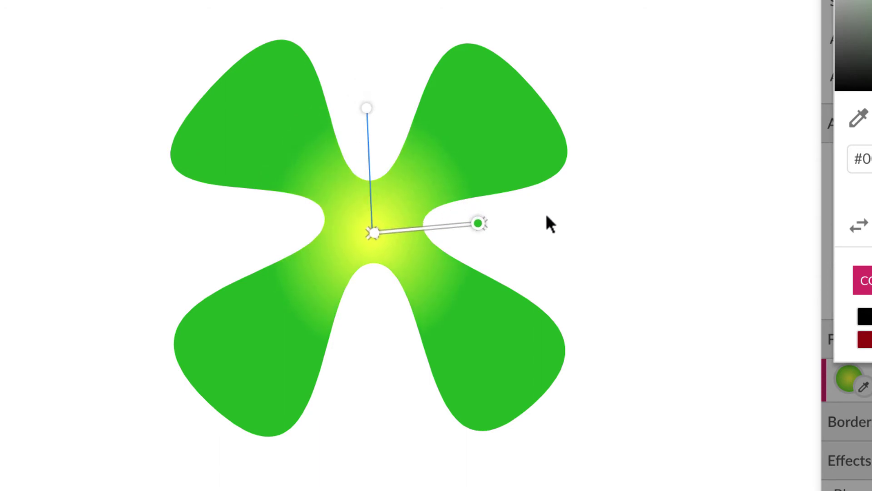
- Finish the gradient fill and add a Drop Shadow effect to the clover
left_click(533, 115)
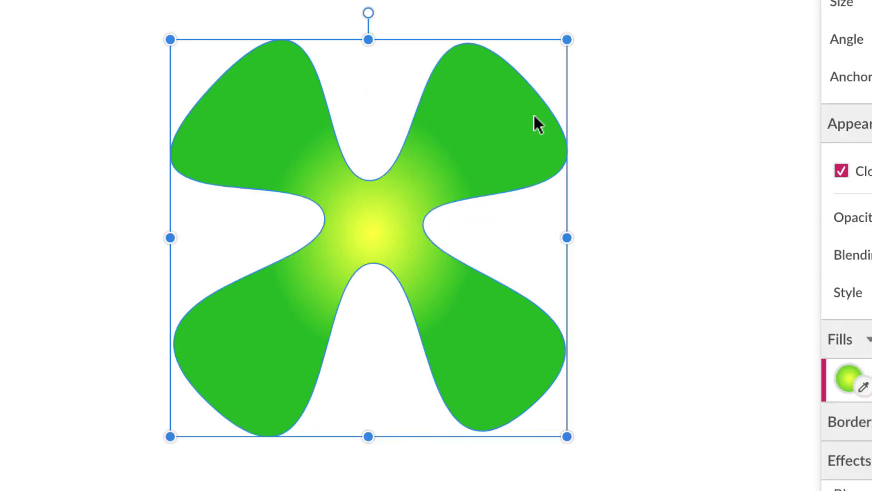
scroll(799, 232, "down", 5)
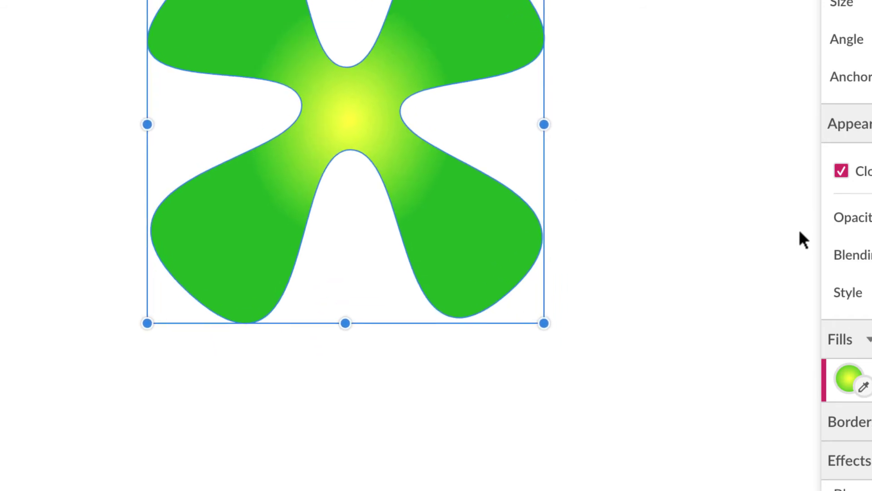
scroll(799, 231, "up", 4)
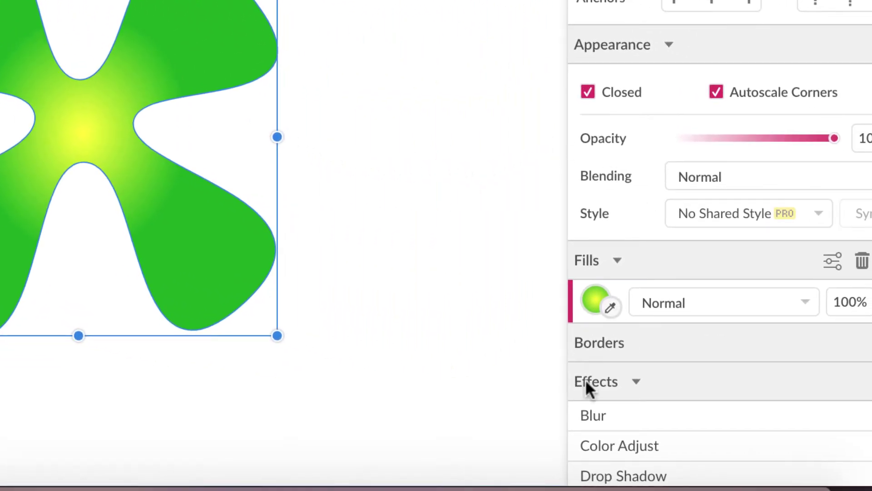
scroll(626, 412, "down", 3)
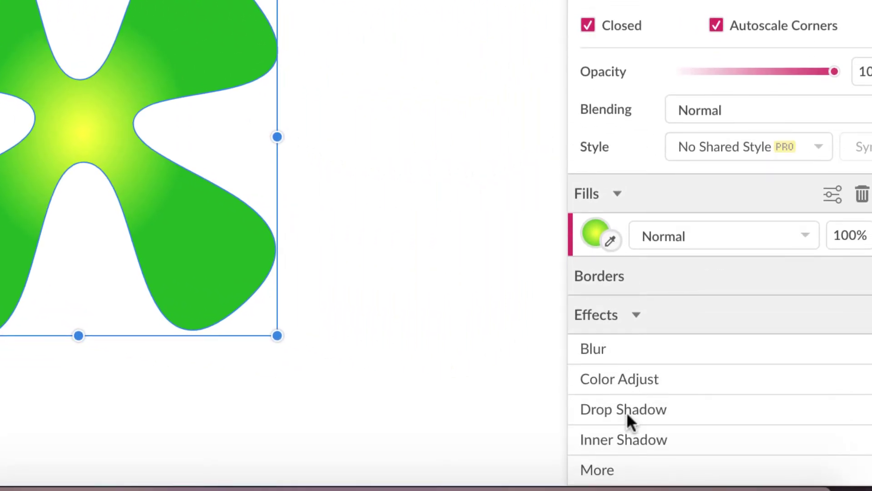
left_click(641, 399)
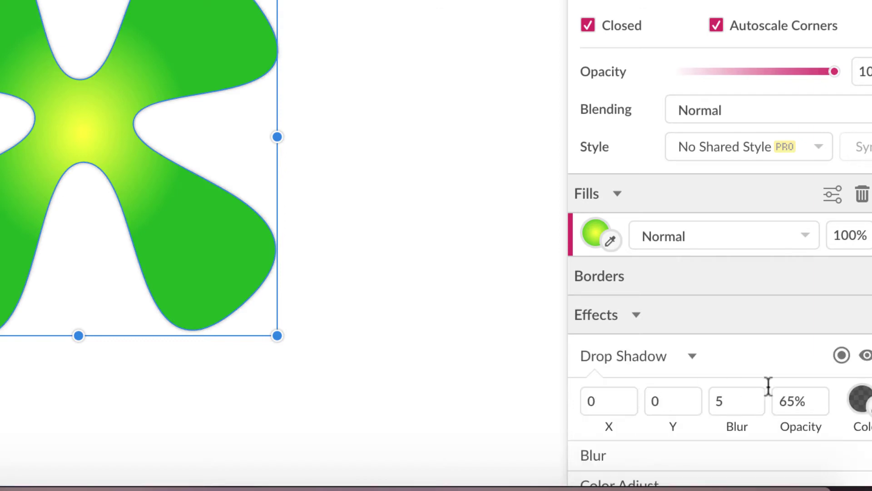
- Set the drop shadow to X 10, Y 10, Blur 10 and 50% opacity
left_click_drag(608, 397, 558, 403)
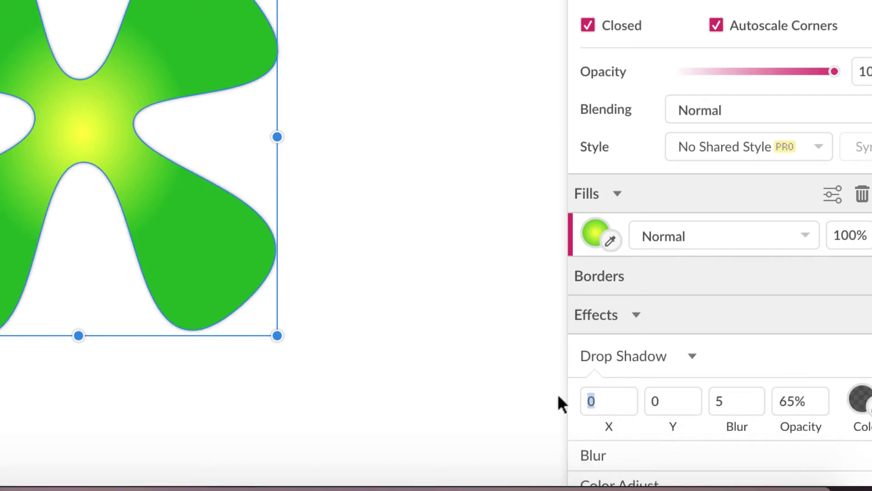
type("10")
key("Tab")
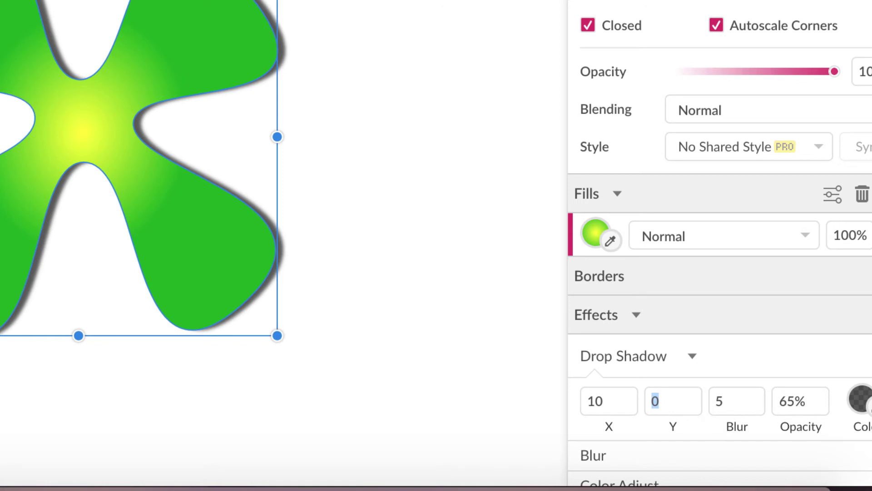
key("Tab")
type("10")
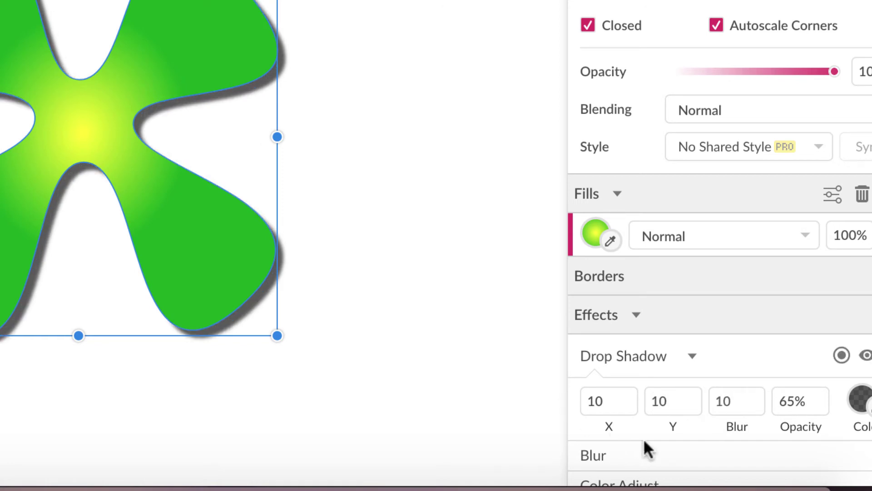
left_click(811, 400)
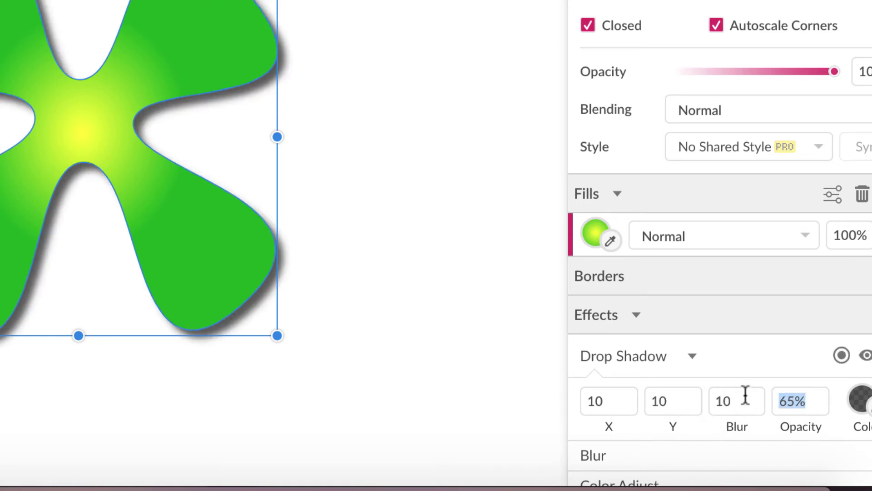
type("50")
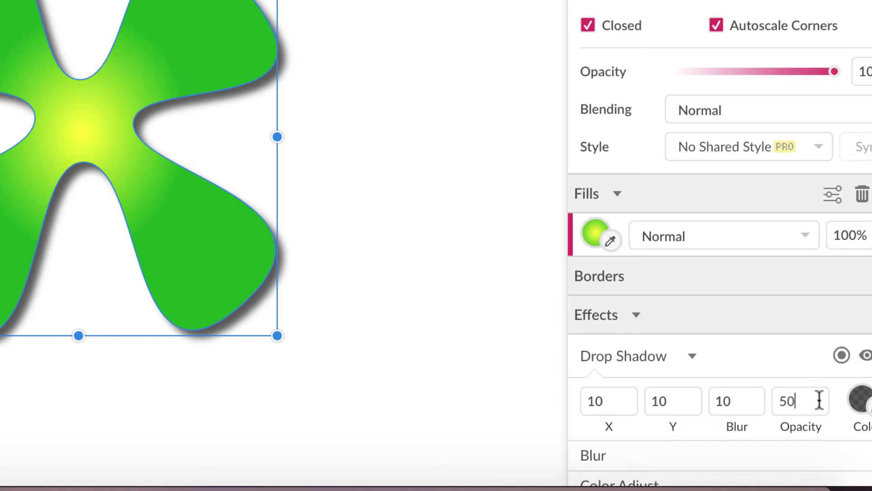
key("Return")
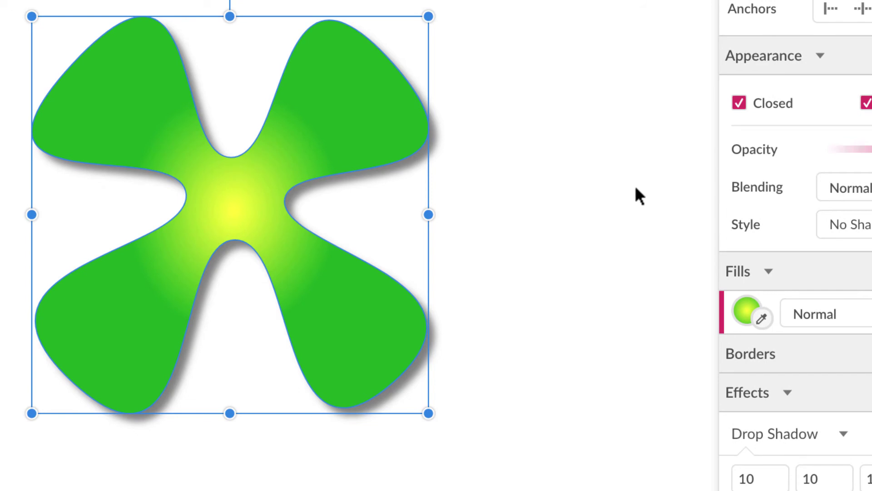
- Deselect the clover and save the design to Gravit Cloud as '6clover'
left_click(636, 189)
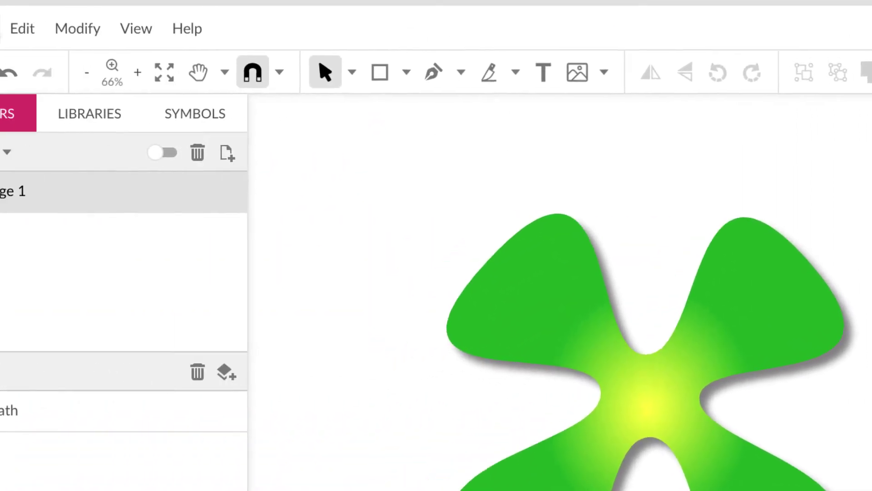
left_click(34, 28)
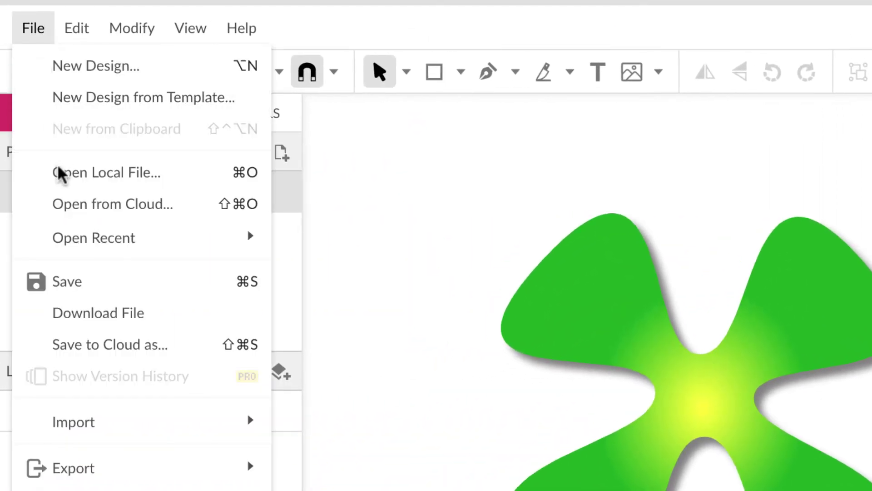
left_click(62, 282)
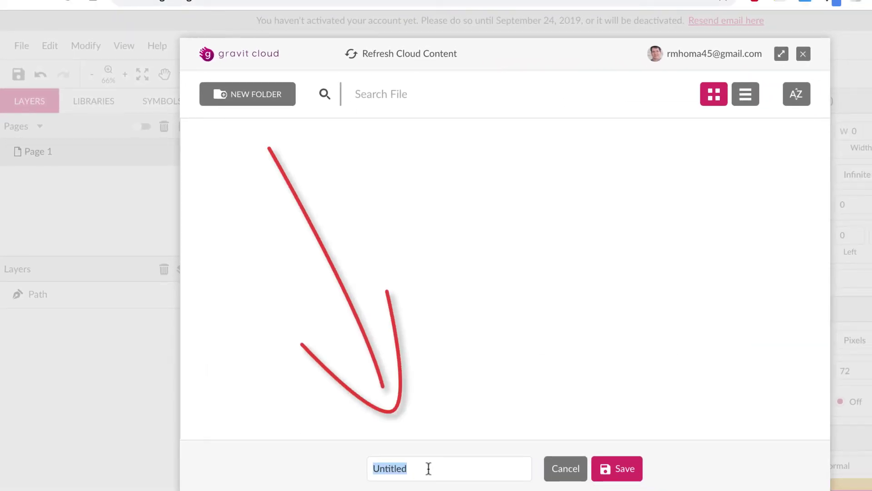
type("6clover")
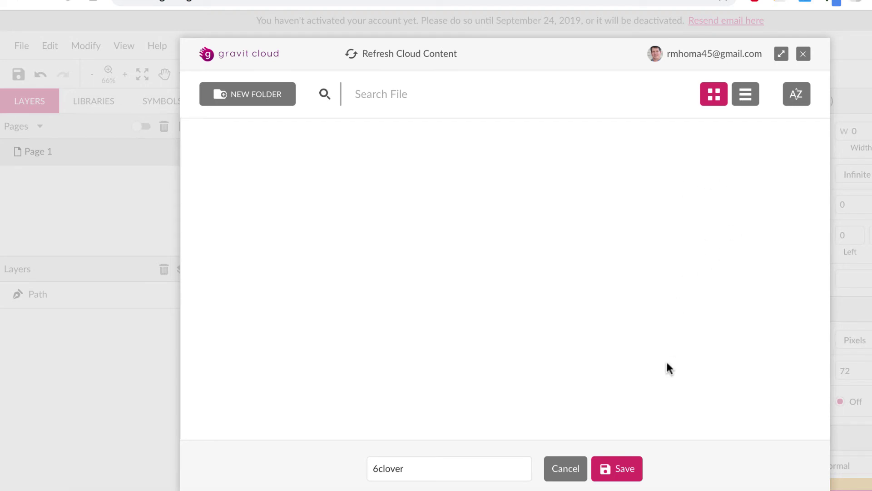
left_click(620, 469)
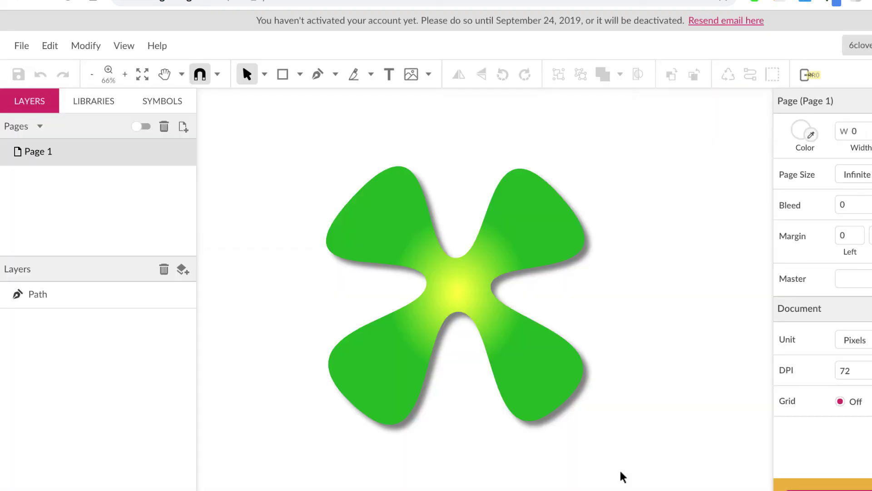
- Copy the 6clover share link and switch to the course portal tab
left_click(22, 45)
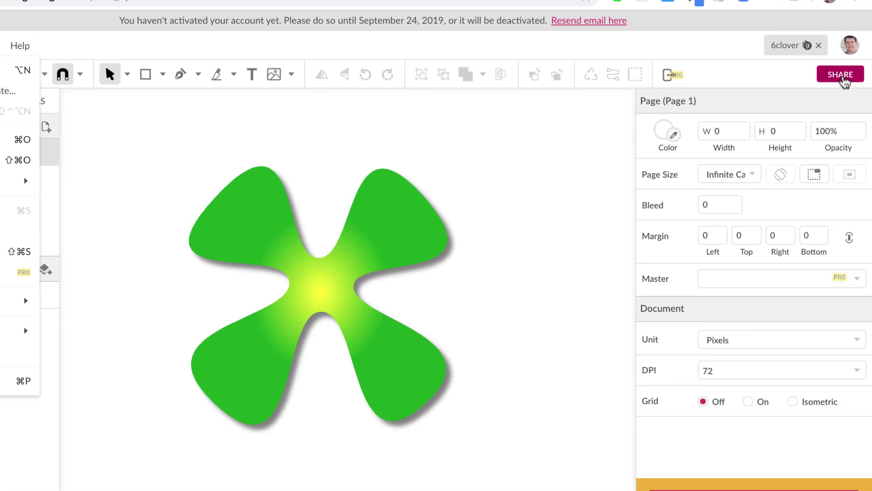
left_click(841, 75)
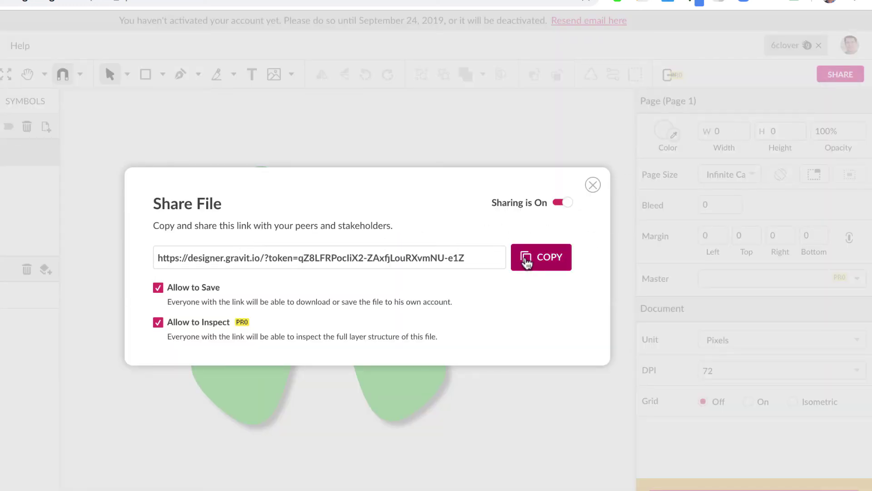
left_click(549, 261)
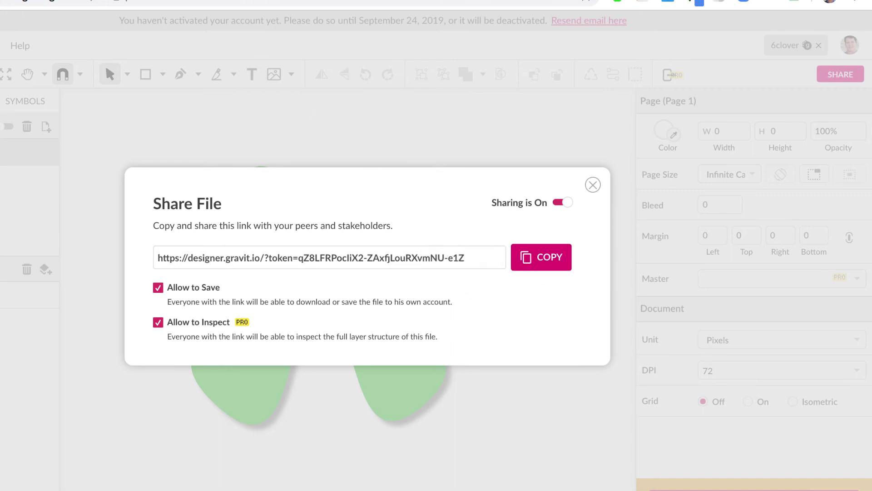
key("ctrl+Tab")
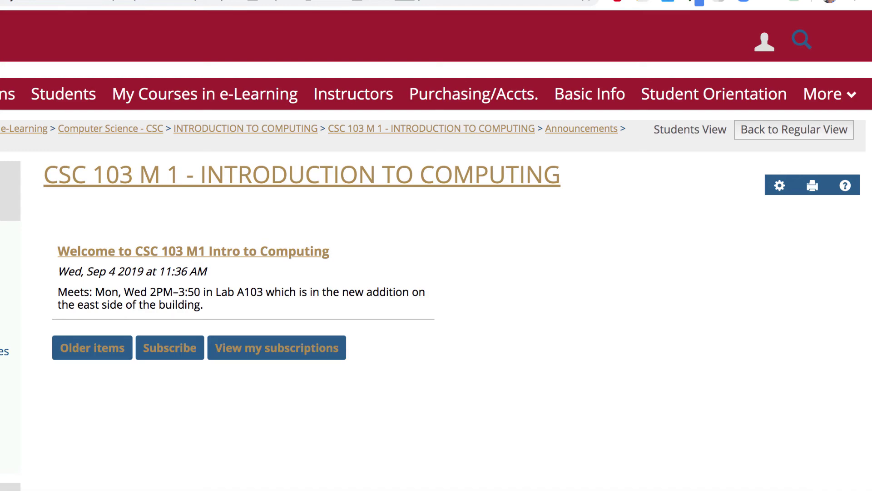
- Open the '6 - Vector Practice with Gravit (Clover-Heart)' assignment from the Coursework list
left_click(55, 282)
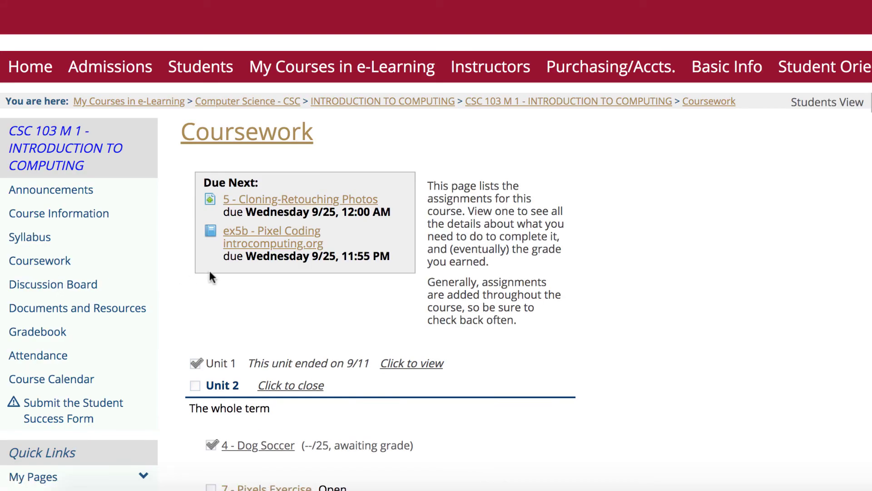
scroll(463, 232, "down", 10)
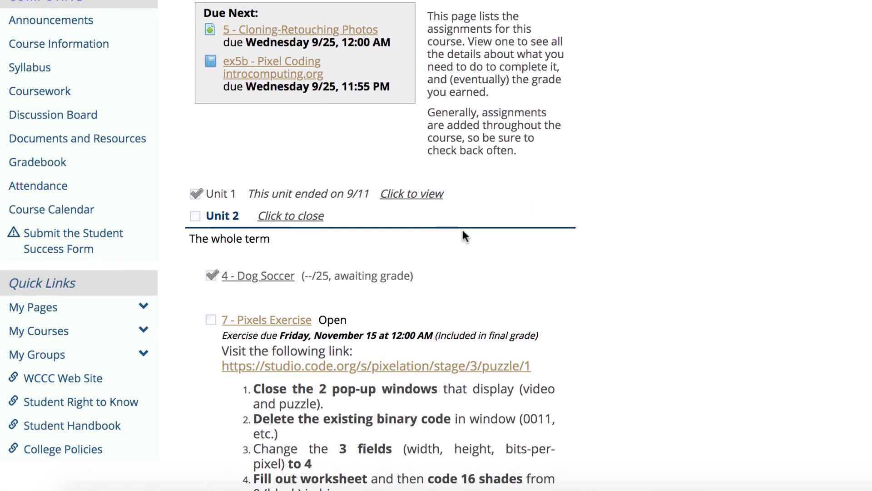
scroll(464, 231, "down", 3)
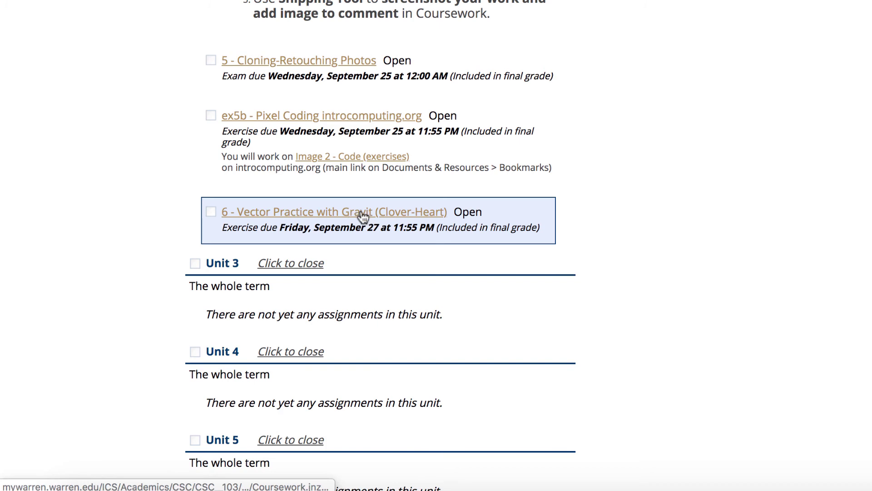
left_click(363, 213)
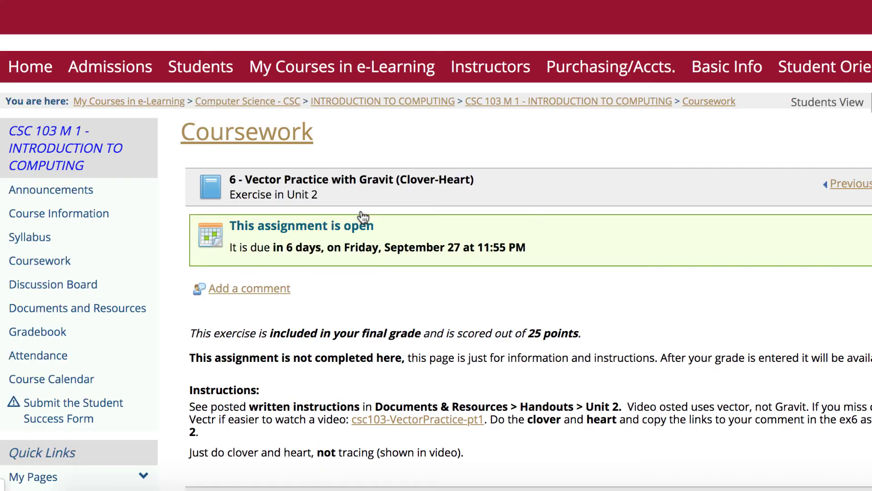
- Post a comment with the pasted share link, set to open in a new window
left_click(266, 289)
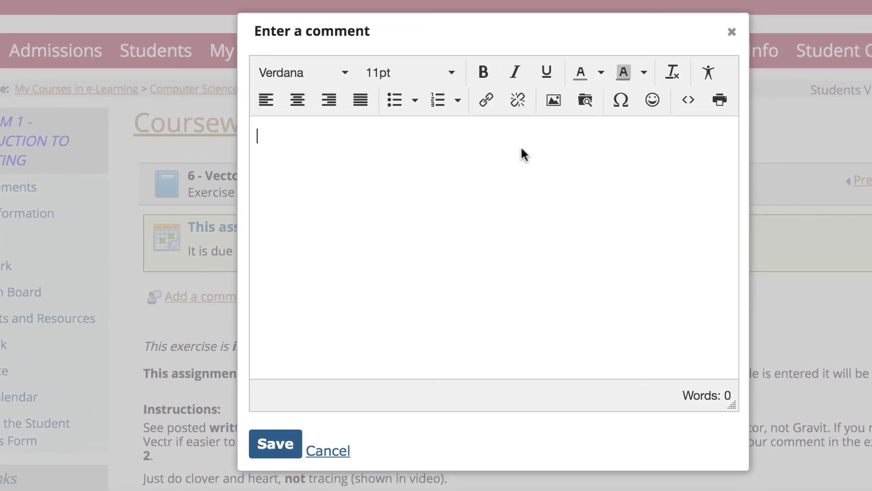
left_click(487, 101)
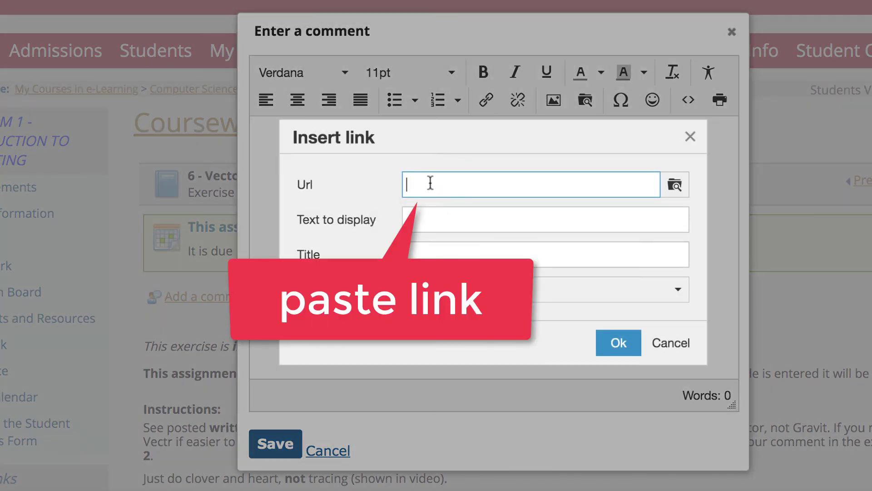
key("ctrl+v")
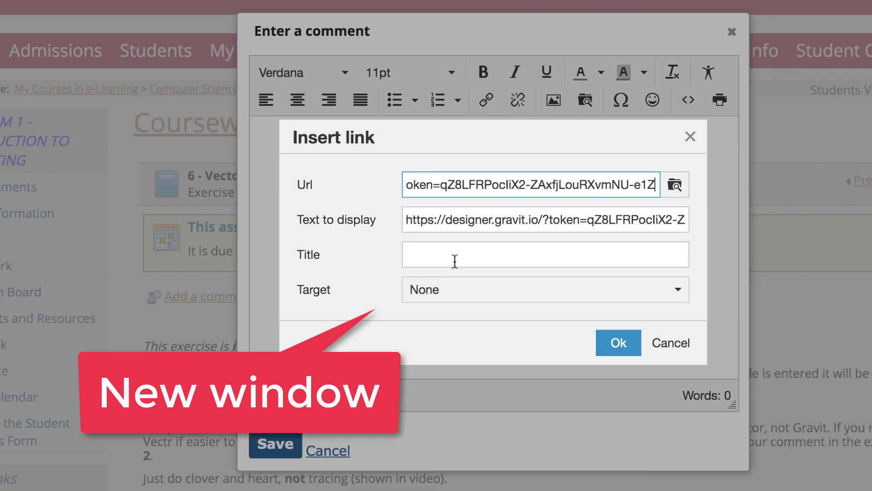
left_click(487, 295)
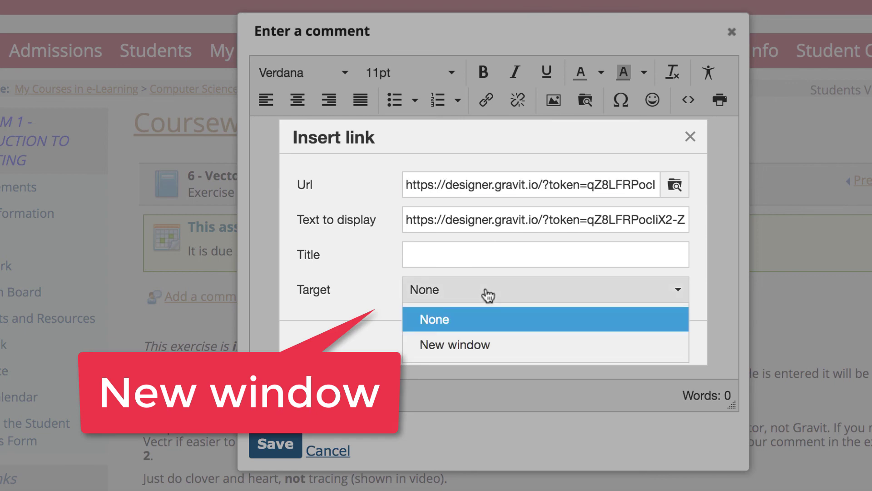
left_click(479, 350)
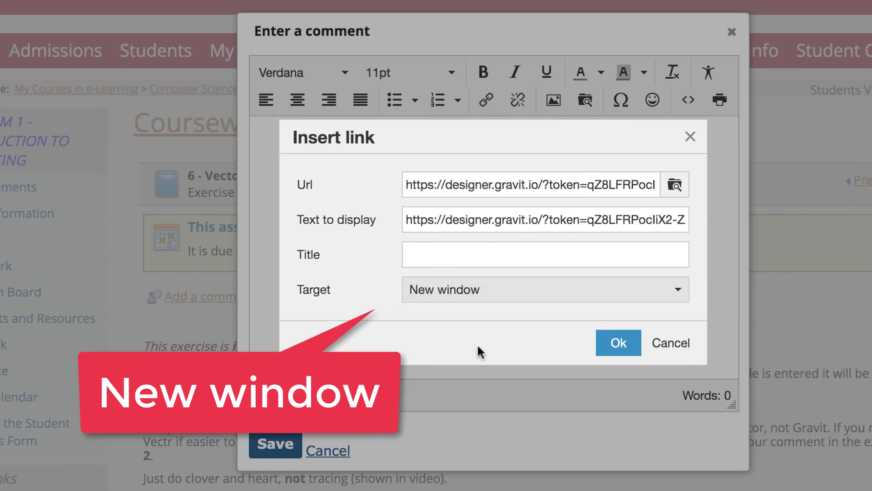
left_click(619, 343)
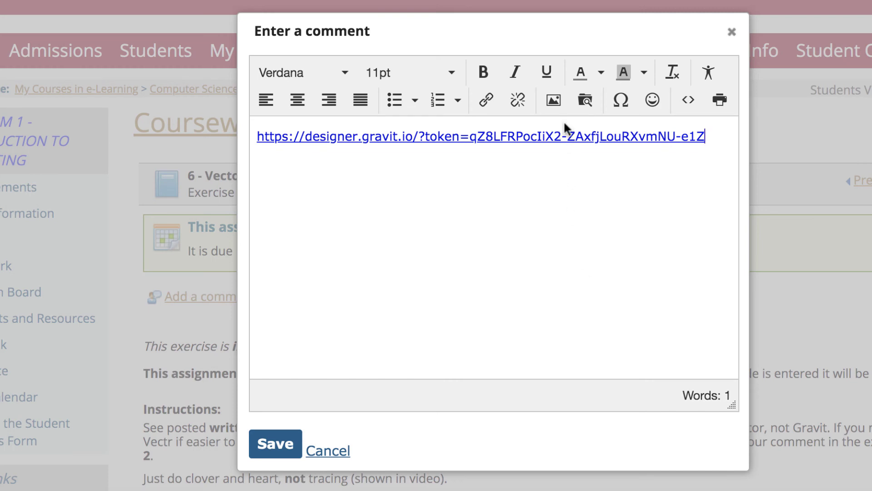
left_click(276, 446)
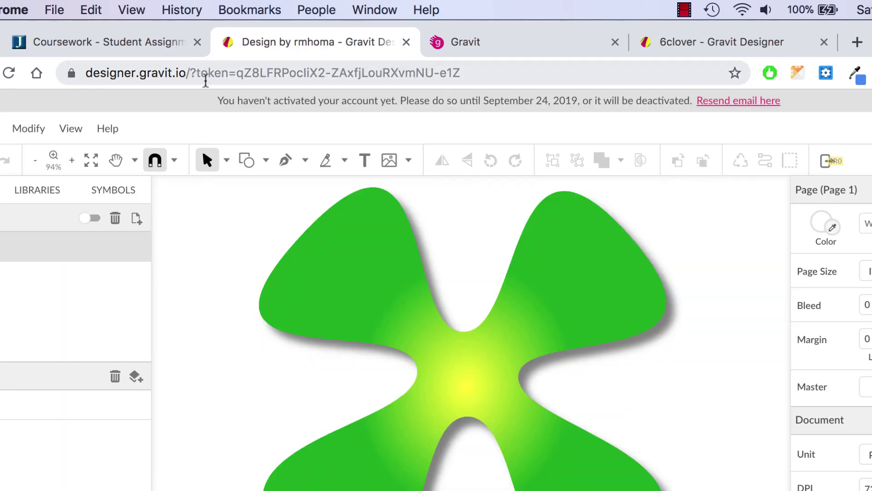
left_click(405, 41)
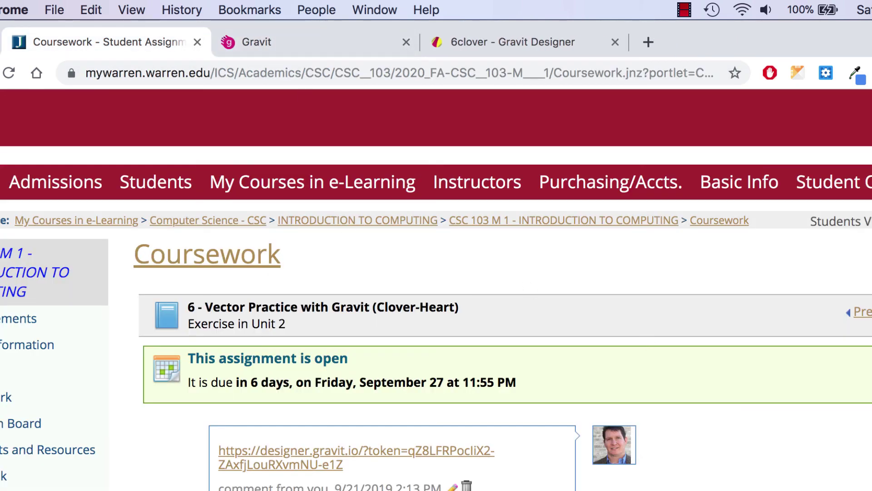